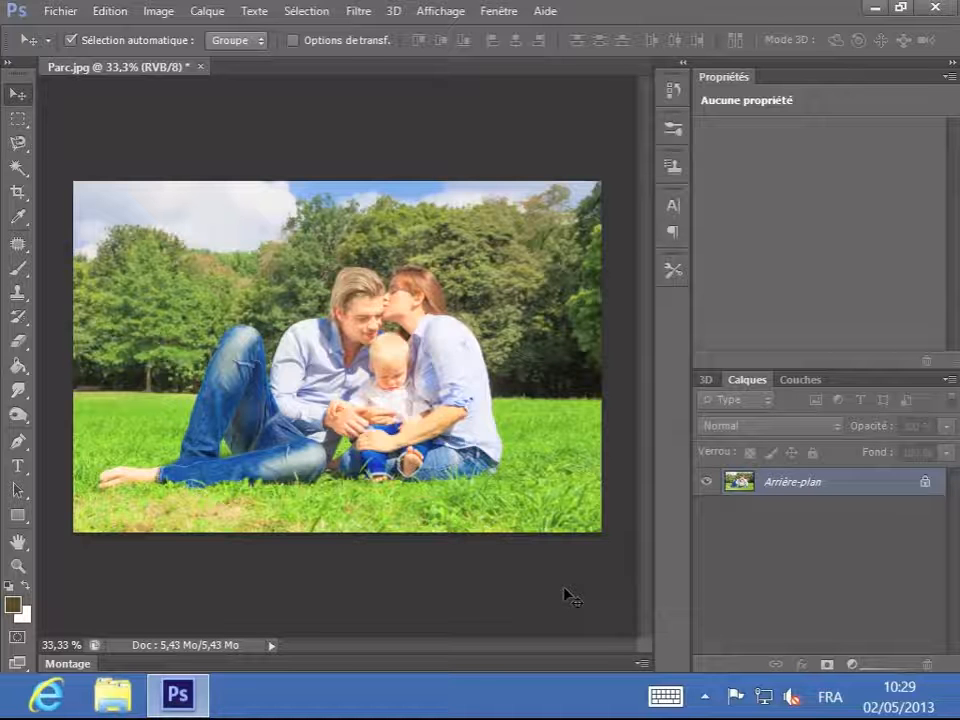
- Duplicate the Arrière-plan layer as "Arrière-plan copie" and hide the original background layer
{"action": "right_click", "coordinate": [845, 485]}
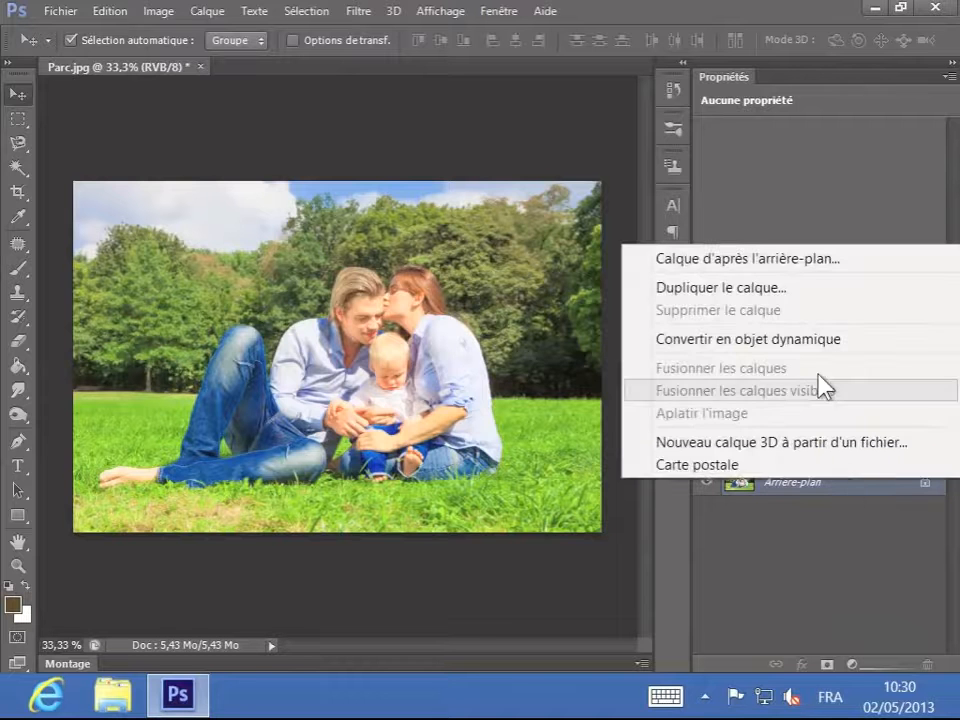
{"action": "left_click", "coordinate": [794, 290]}
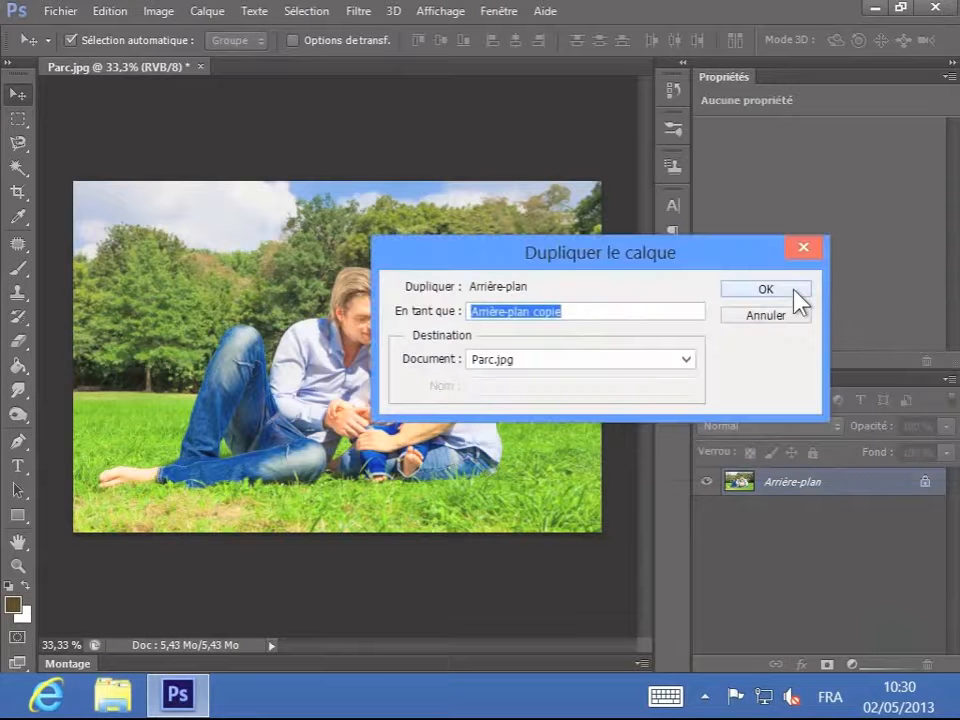
{"action": "left_click", "coordinate": [770, 295]}
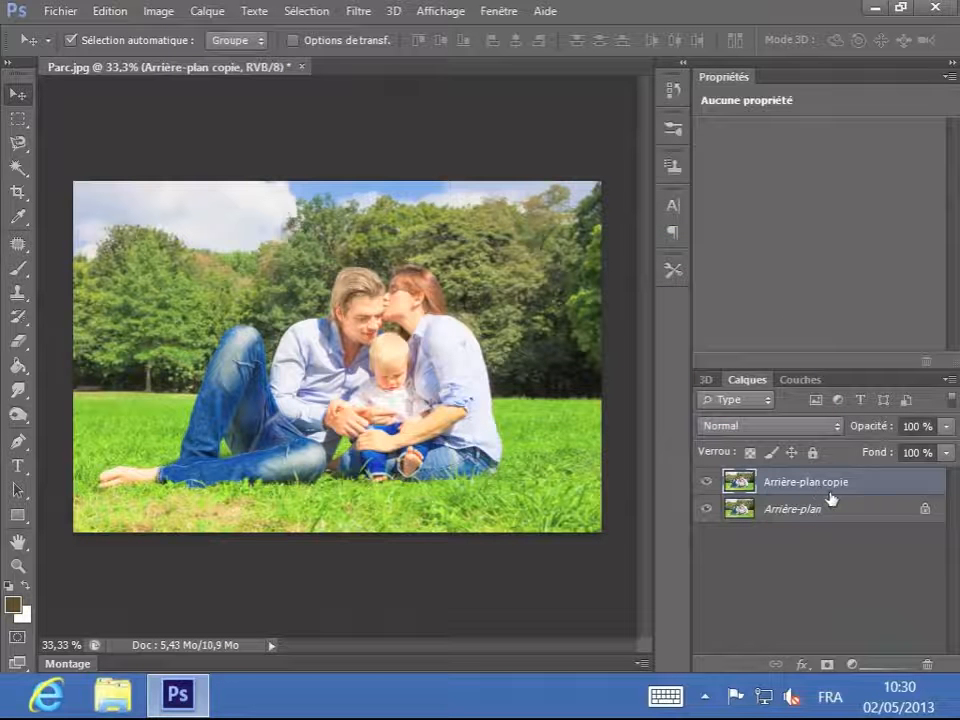
{"action": "left_click", "coordinate": [708, 511]}
- Apply the Tracé des contours filter to the duplicated layer
{"action": "left_click", "coordinate": [358, 16]}
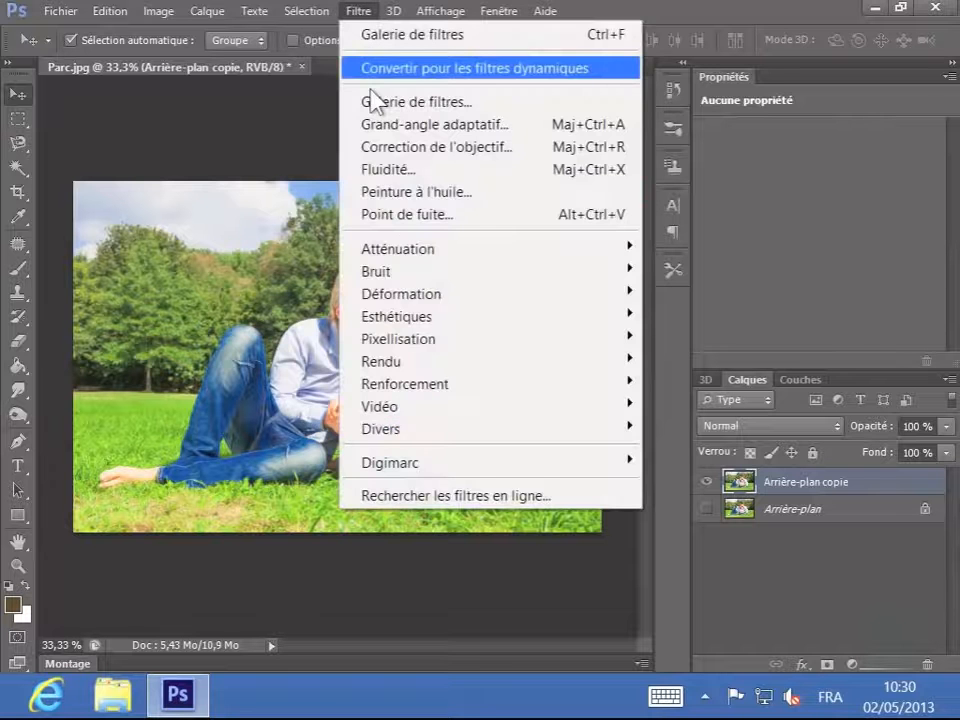
{"action": "mouse_move", "coordinate": [410, 318]}
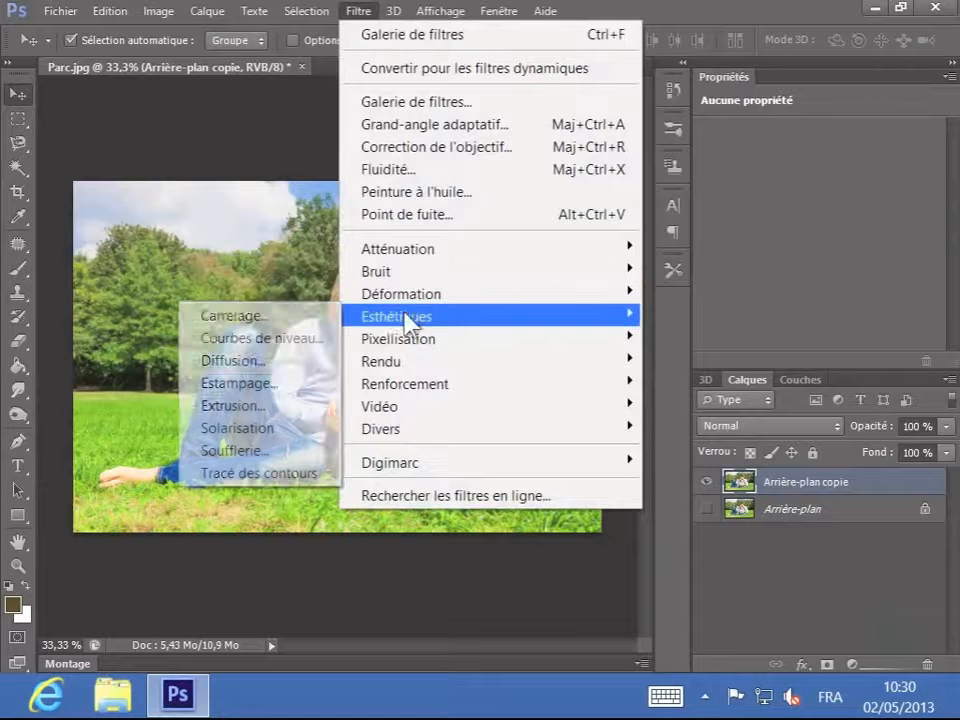
{"action": "left_click", "coordinate": [276, 474]}
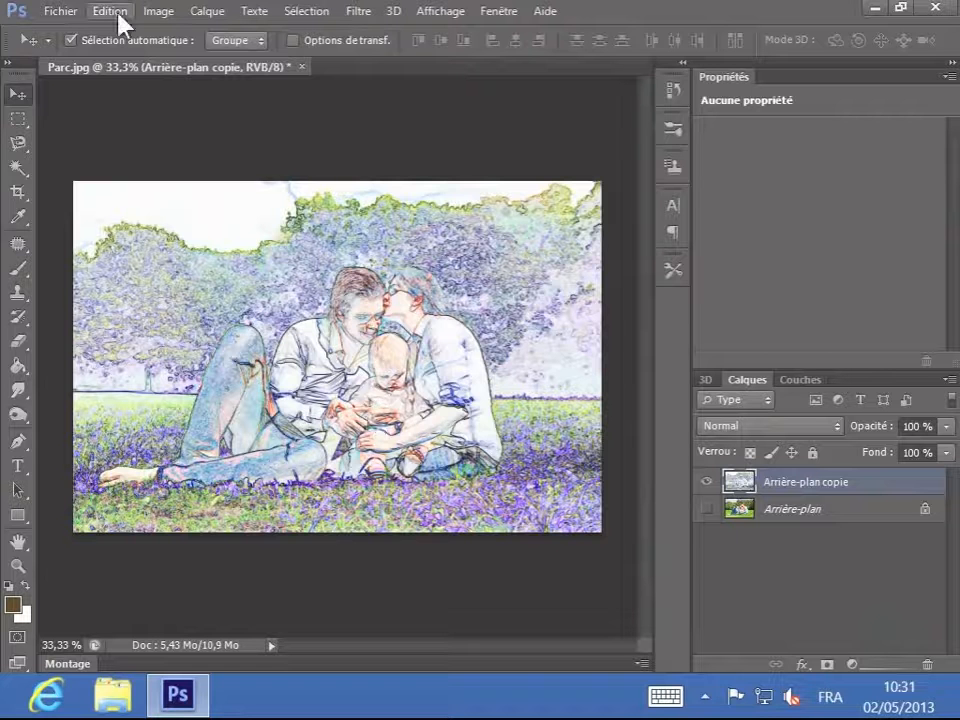
- Desaturate the contour-traced copy of the background layer
{"action": "left_click", "coordinate": [152, 16]}
{"action": "mouse_move", "coordinate": [181, 70]}
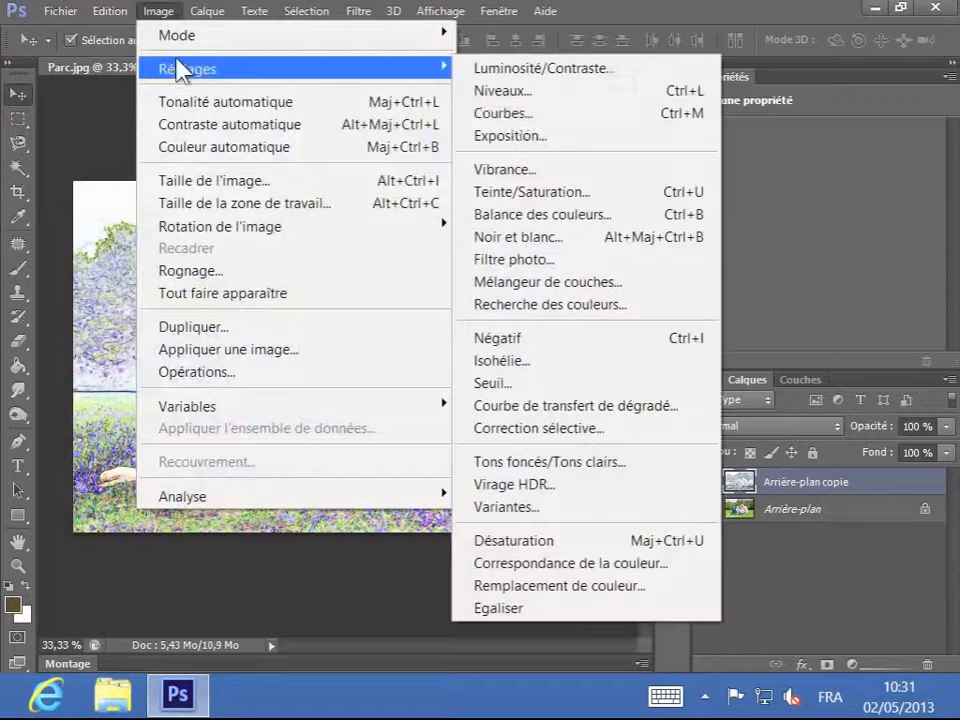
{"action": "left_click", "coordinate": [560, 543]}
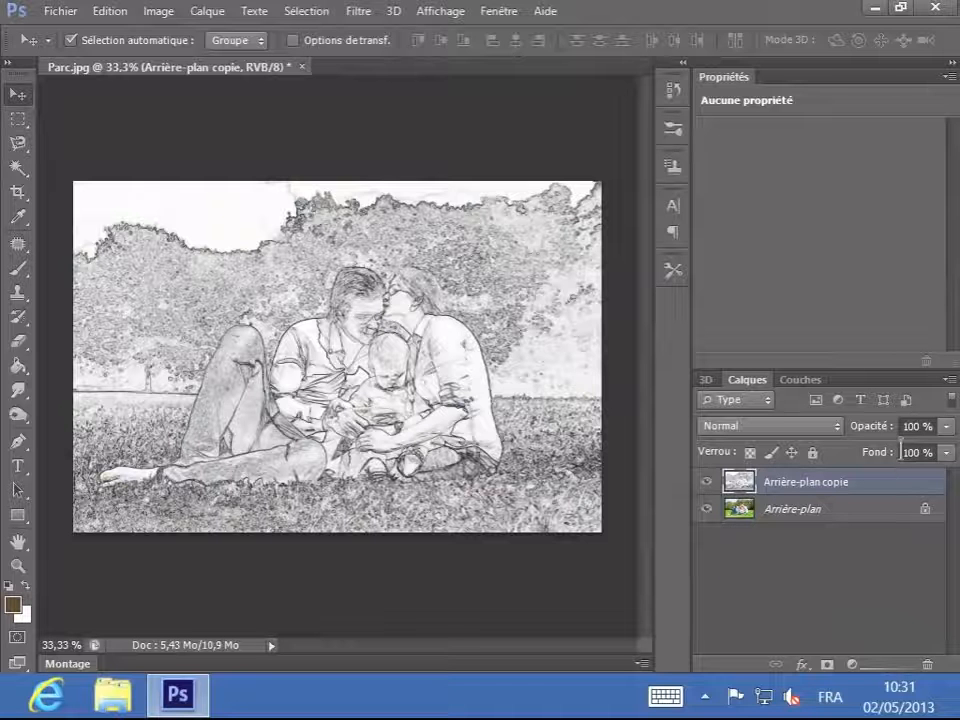
- Show the original background layer again and set the copied layer's opacity to 80 %
{"action": "left_click", "coordinate": [944, 428]}
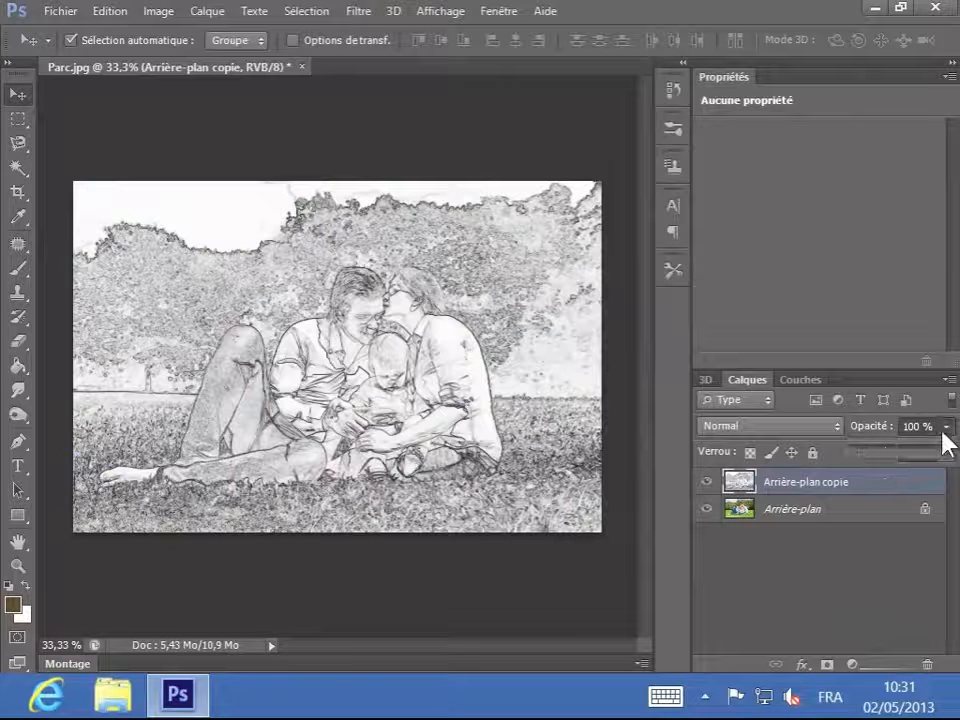
{"action": "left_click_drag", "start_coordinate": [945, 454], "coordinate": [930, 456]}
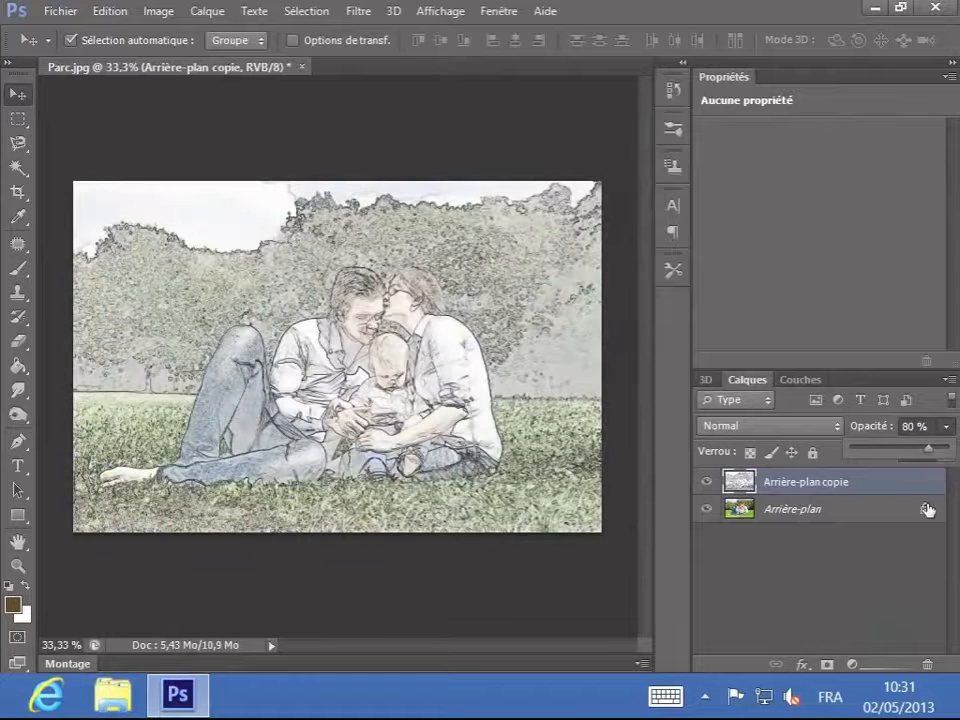
{"action": "left_click", "coordinate": [859, 563]}
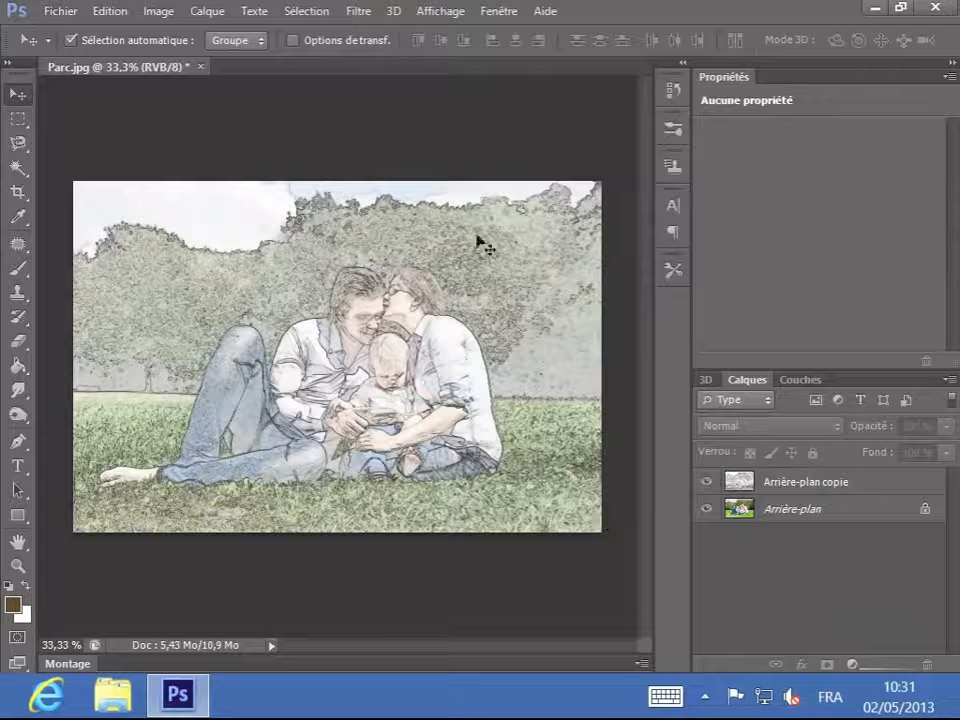
- Open the Filter Gallery for the Arrière-plan copie layer with its preview at 33,3 %
{"action": "left_click", "coordinate": [358, 12]}
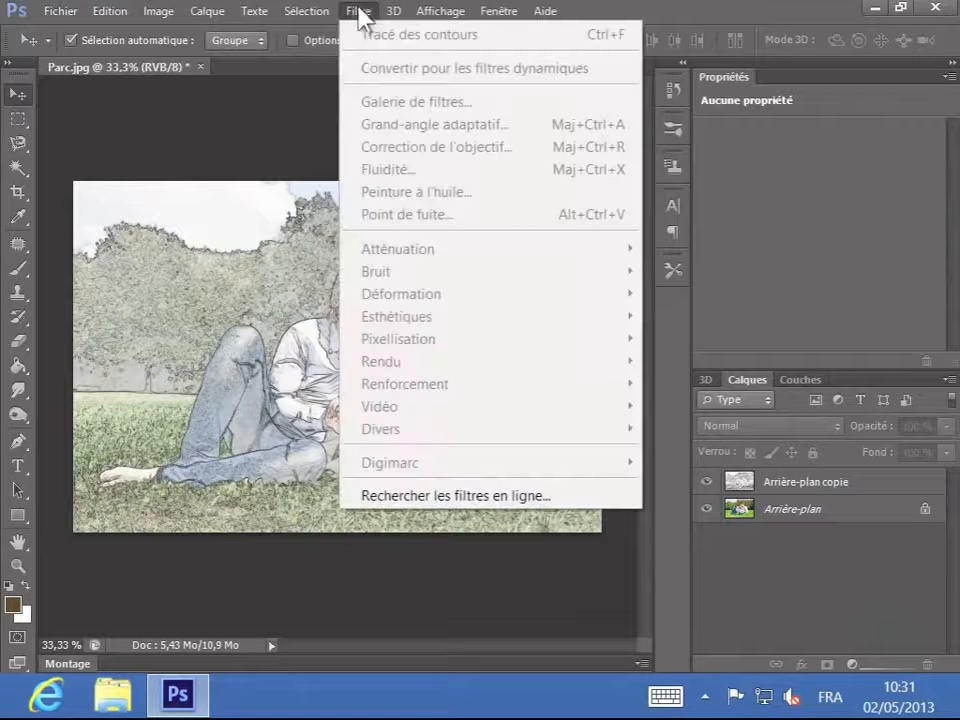
{"action": "left_click", "coordinate": [853, 482]}
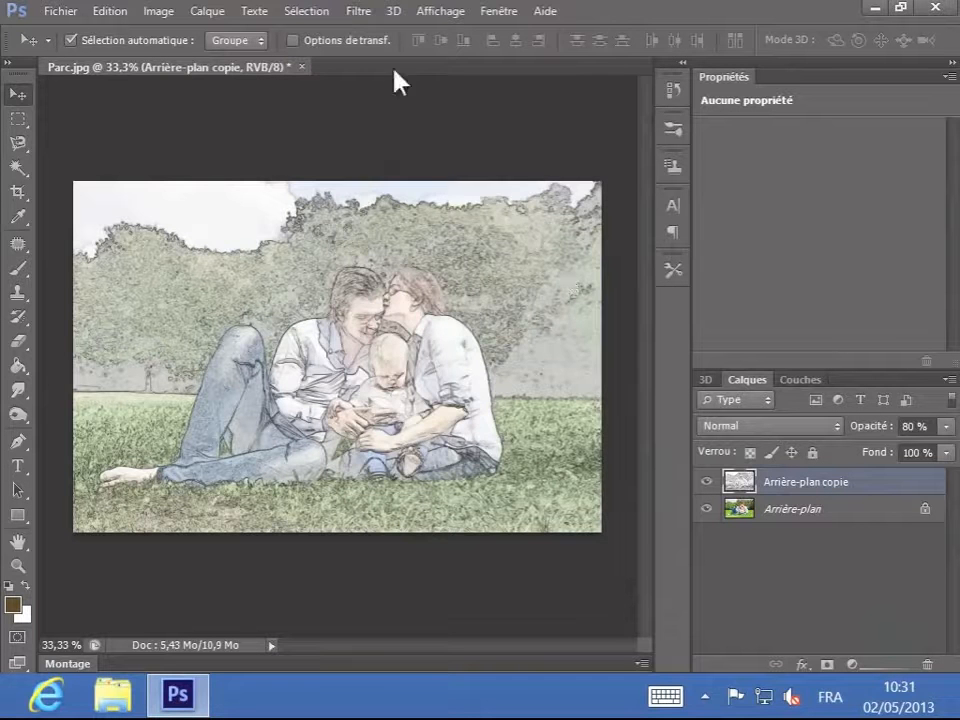
{"action": "left_click", "coordinate": [362, 11]}
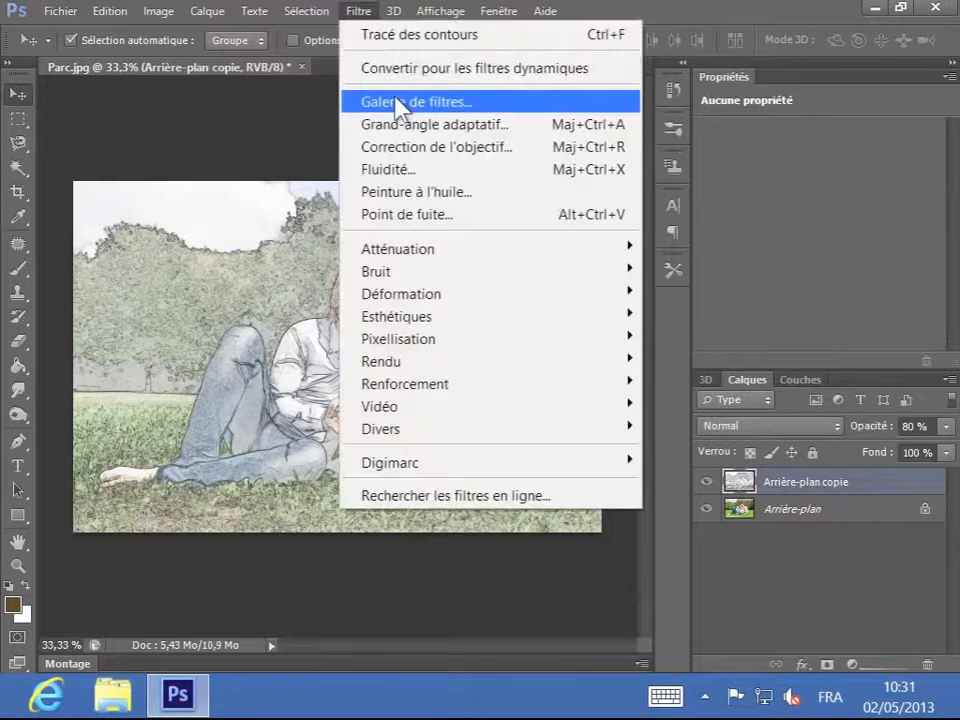
{"action": "left_click", "coordinate": [398, 102]}
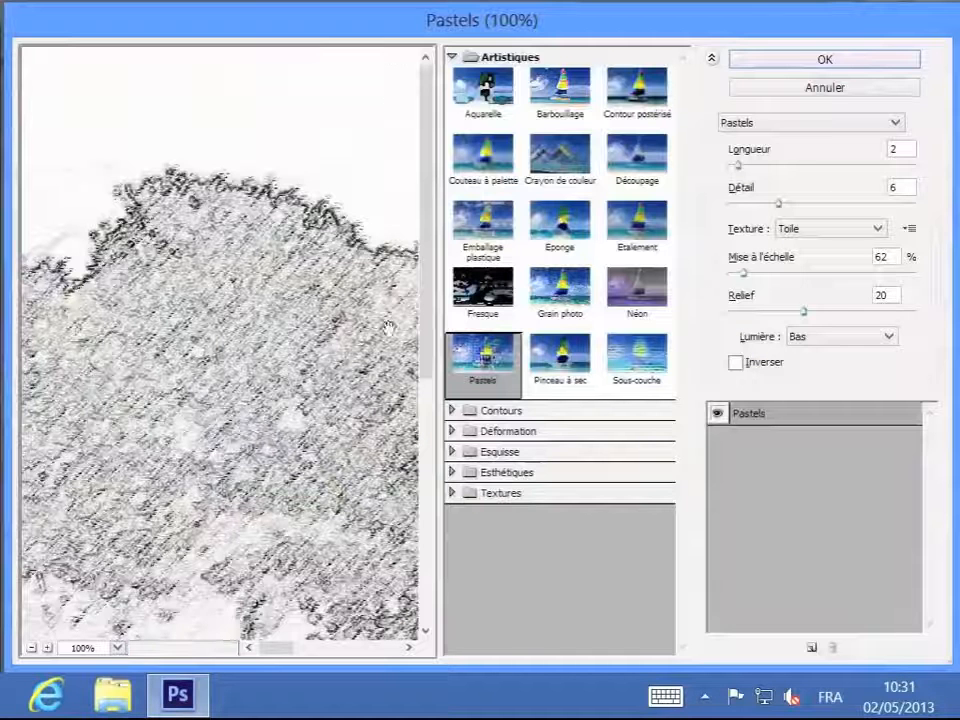
{"action": "left_click", "coordinate": [32, 648]}
{"action": "left_click", "coordinate": [32, 648]}
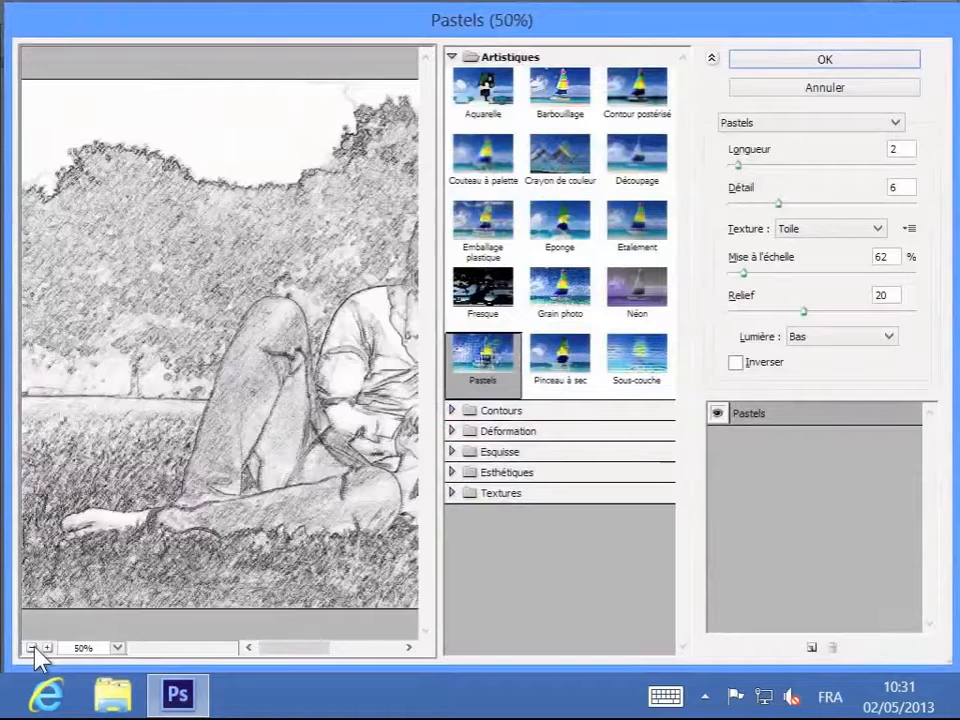
{"action": "left_click", "coordinate": [32, 648]}
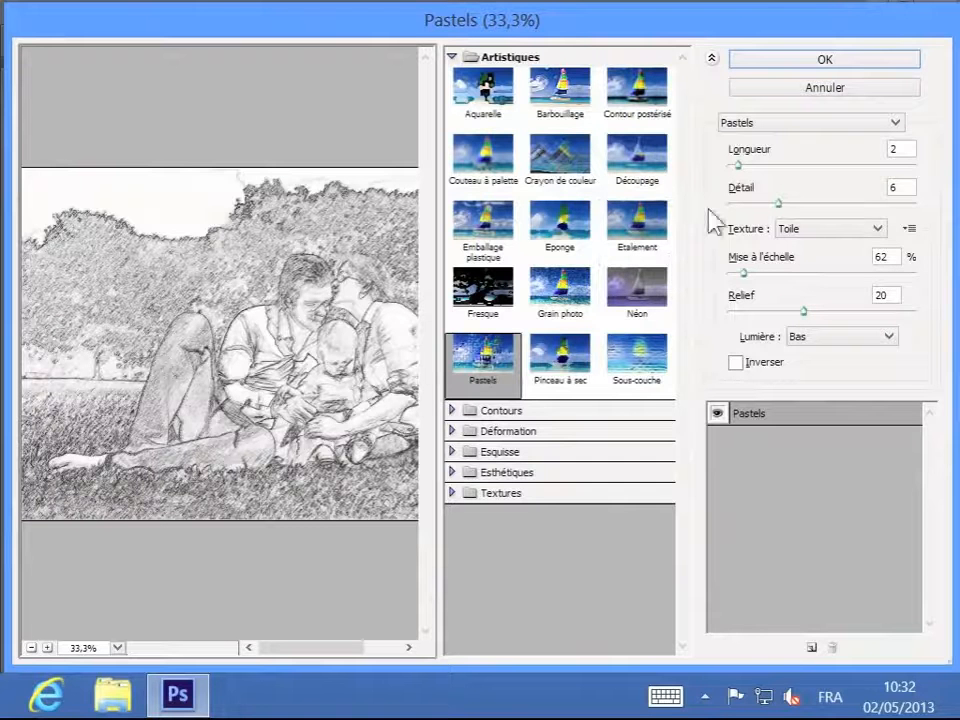
- Try the Pastels filter with Longueur 4, Détail 4, Mise à l'échelle 58 % and Relief 12
{"action": "left_click_drag", "start_coordinate": [740, 166], "coordinate": [748, 166]}
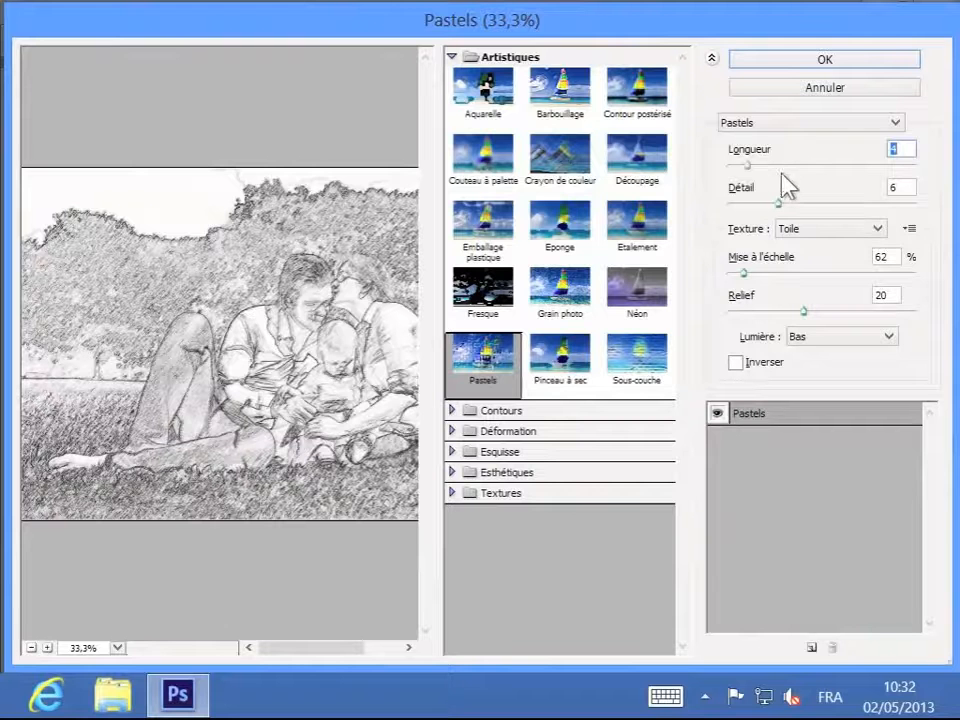
{"action": "left_click_drag", "start_coordinate": [793, 203], "coordinate": [757, 212]}
{"action": "left_click", "coordinate": [744, 273]}
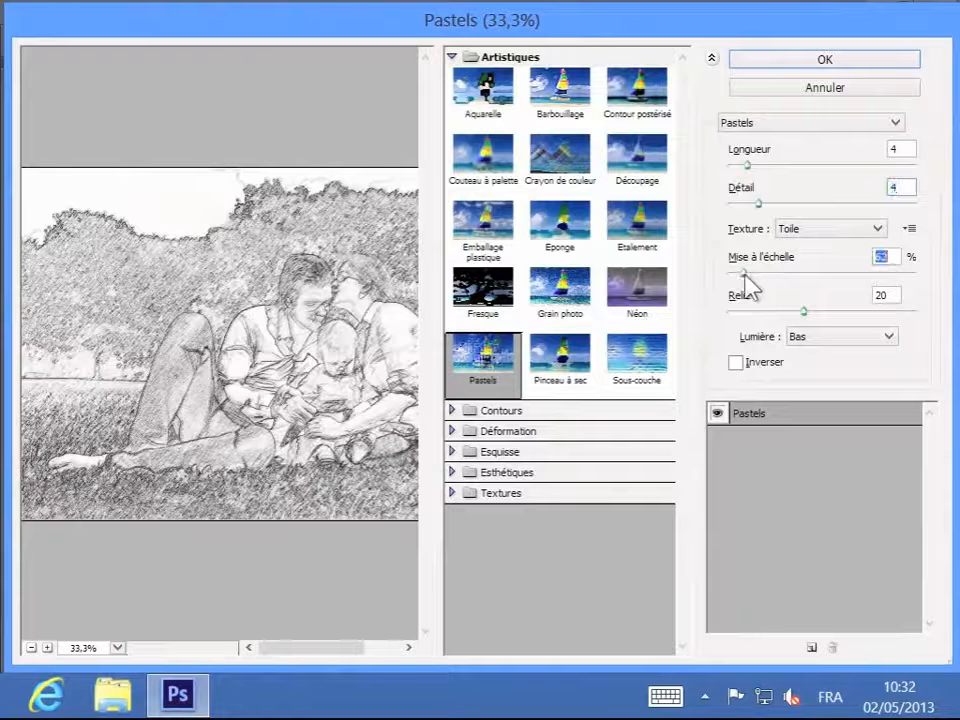
{"action": "mouse_move", "coordinate": [744, 274]}
{"action": "left_mouse_down"}
{"action": "mouse_move", "coordinate": [855, 274]}
{"action": "mouse_move", "coordinate": [739, 274]}
{"action": "left_mouse_up"}
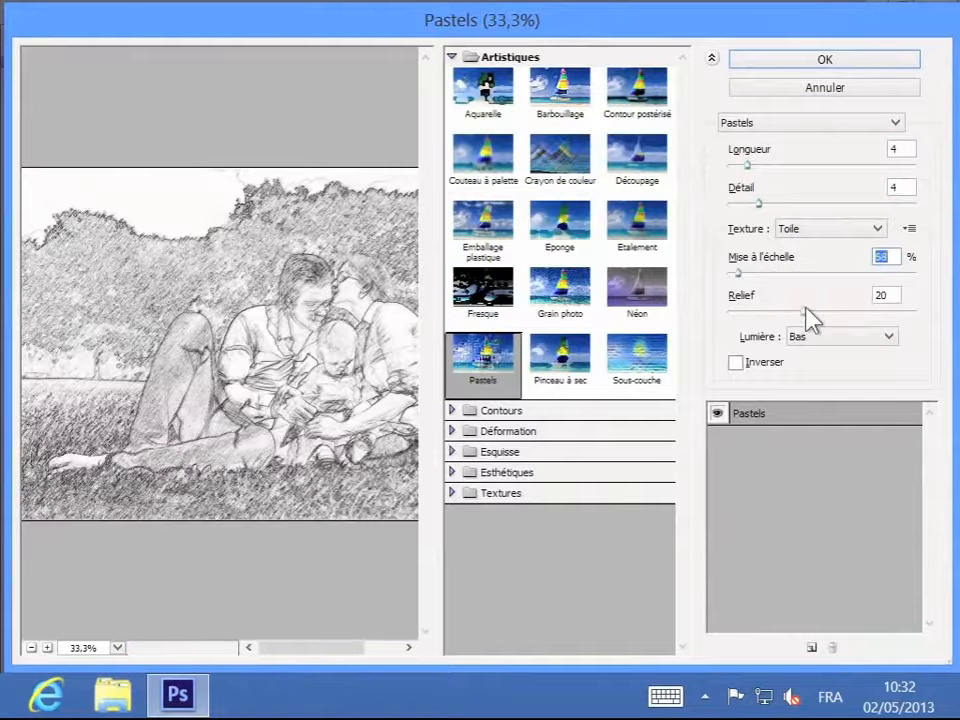
{"action": "left_click_drag", "start_coordinate": [806, 310], "coordinate": [771, 314]}
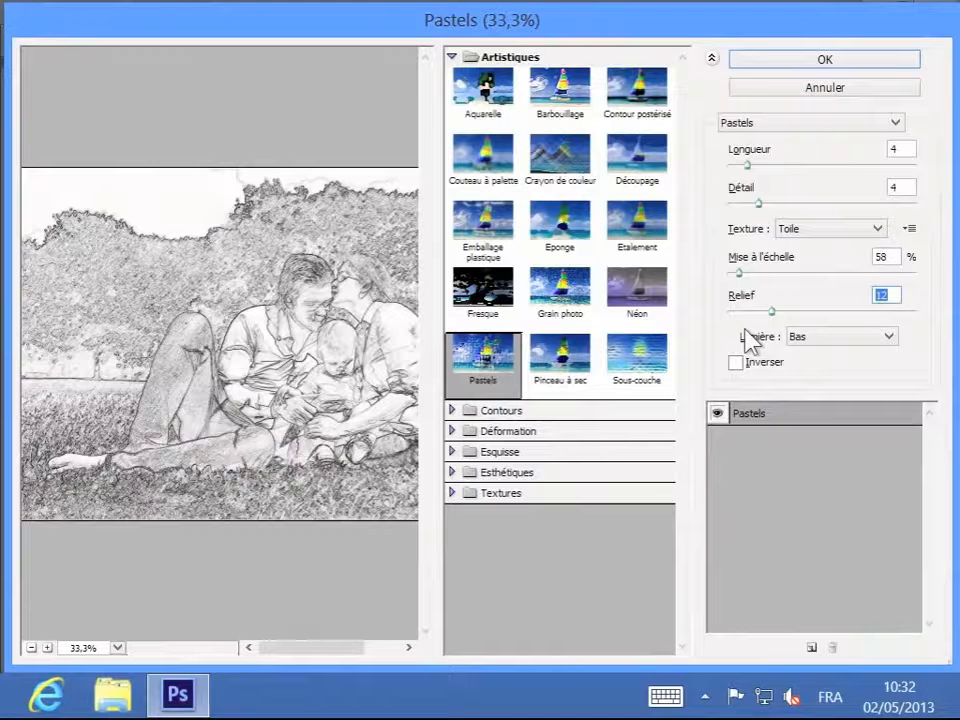
- Try the Etalement filter from the Artistiques set with an Intensité of 9
{"action": "left_click", "coordinate": [628, 244]}
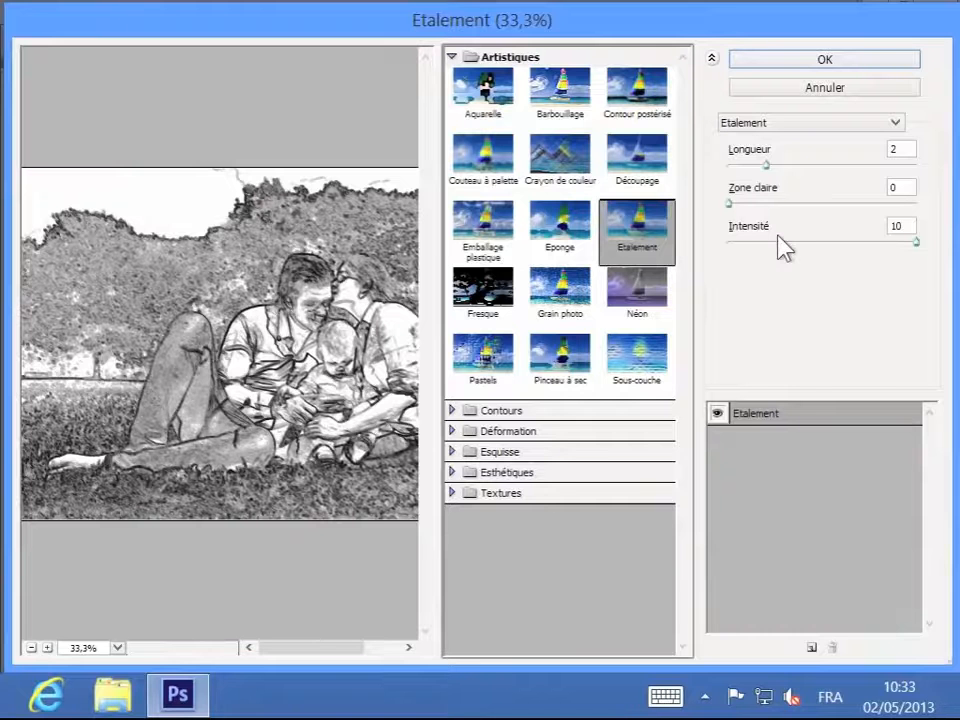
{"action": "left_click", "coordinate": [860, 247]}
{"action": "left_click_drag", "start_coordinate": [859, 243], "coordinate": [905, 242]}
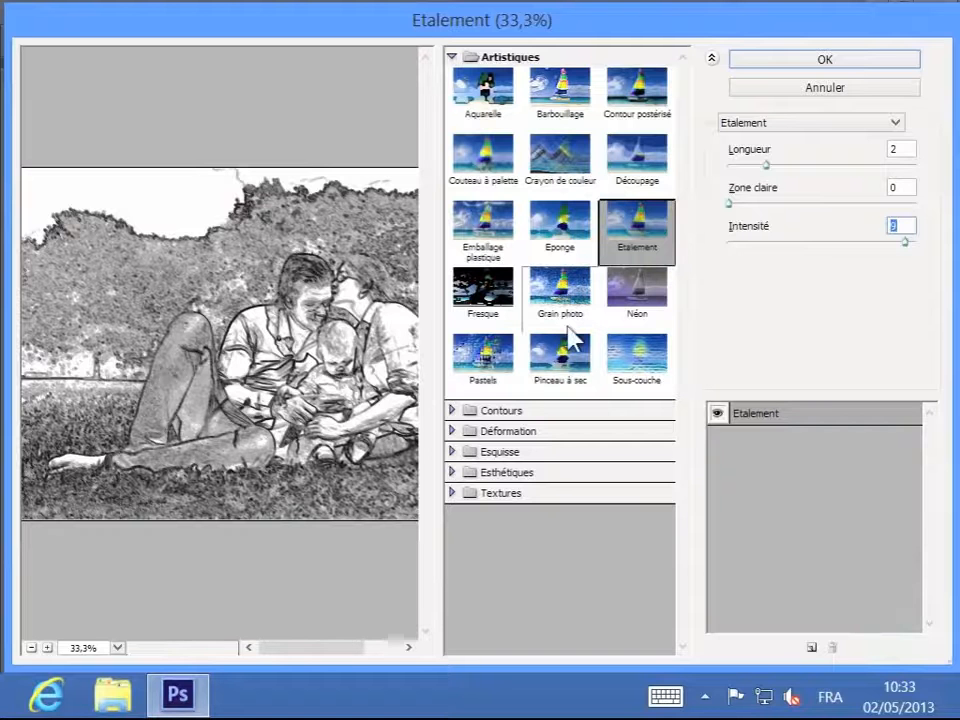
- Try the Craie/Fusain filter from the Esquisse set with Fusain 3 and Craie 20
{"action": "left_click", "coordinate": [454, 452]}
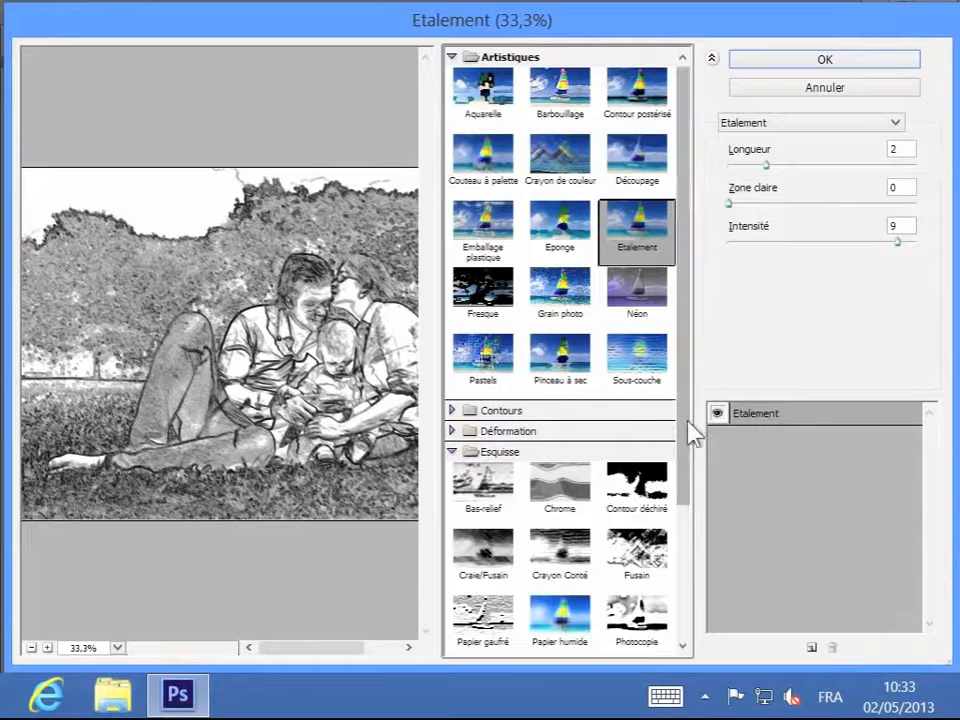
{"action": "left_click_drag", "start_coordinate": [689, 429], "coordinate": [696, 579]}
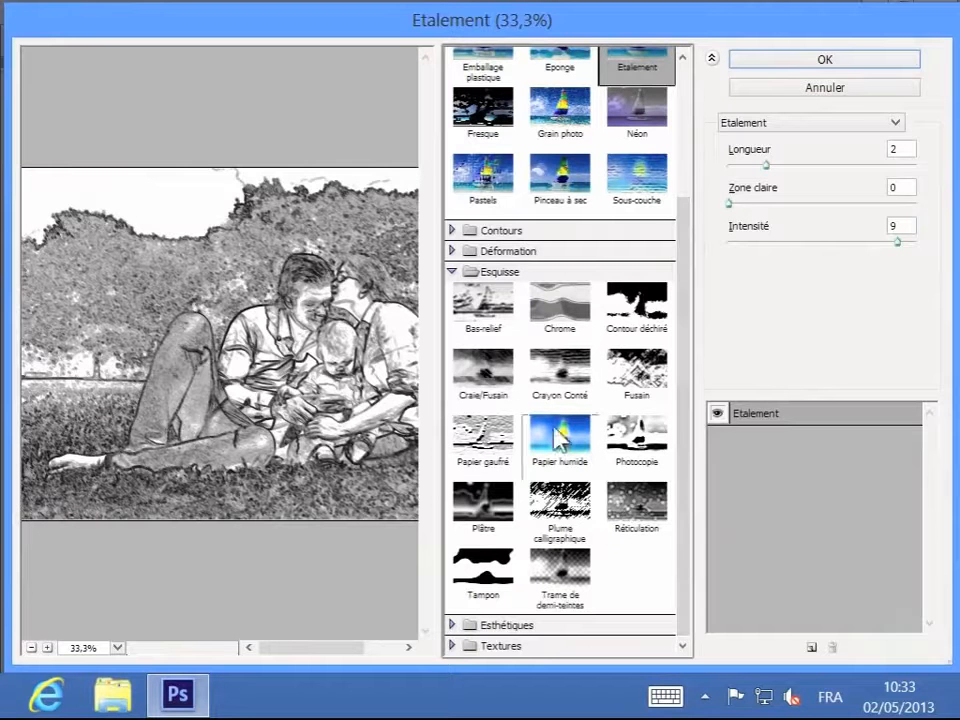
{"action": "left_click", "coordinate": [503, 400]}
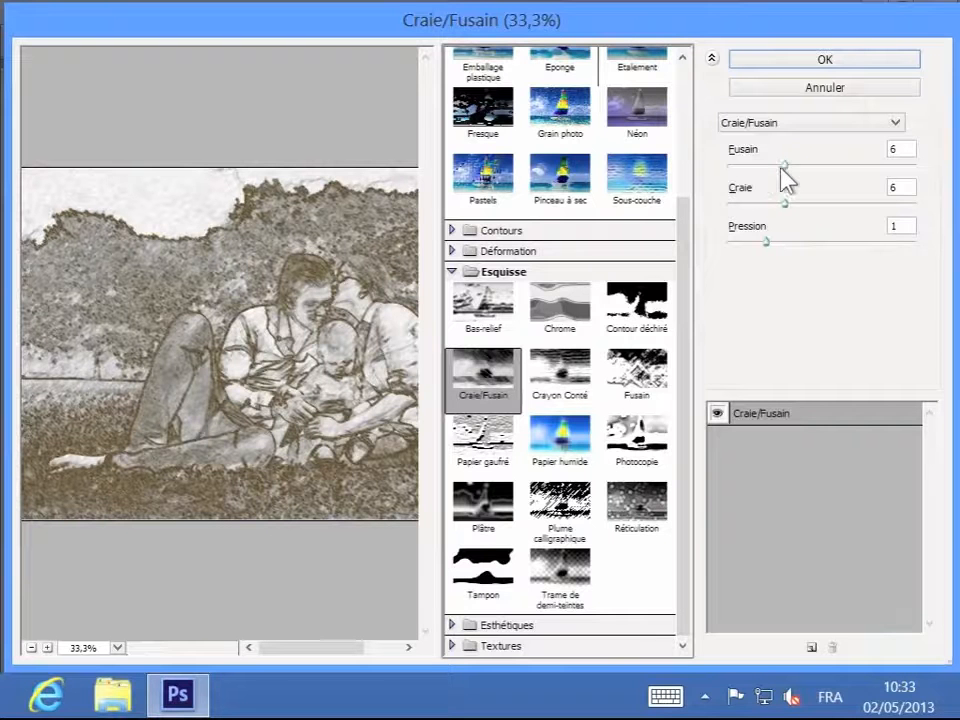
{"action": "mouse_move", "coordinate": [783, 166]}
{"action": "left_mouse_down"}
{"action": "mouse_move", "coordinate": [757, 168]}
{"action": "mouse_move", "coordinate": [815, 205]}
{"action": "mouse_move", "coordinate": [917, 208]}
{"action": "left_mouse_up"}
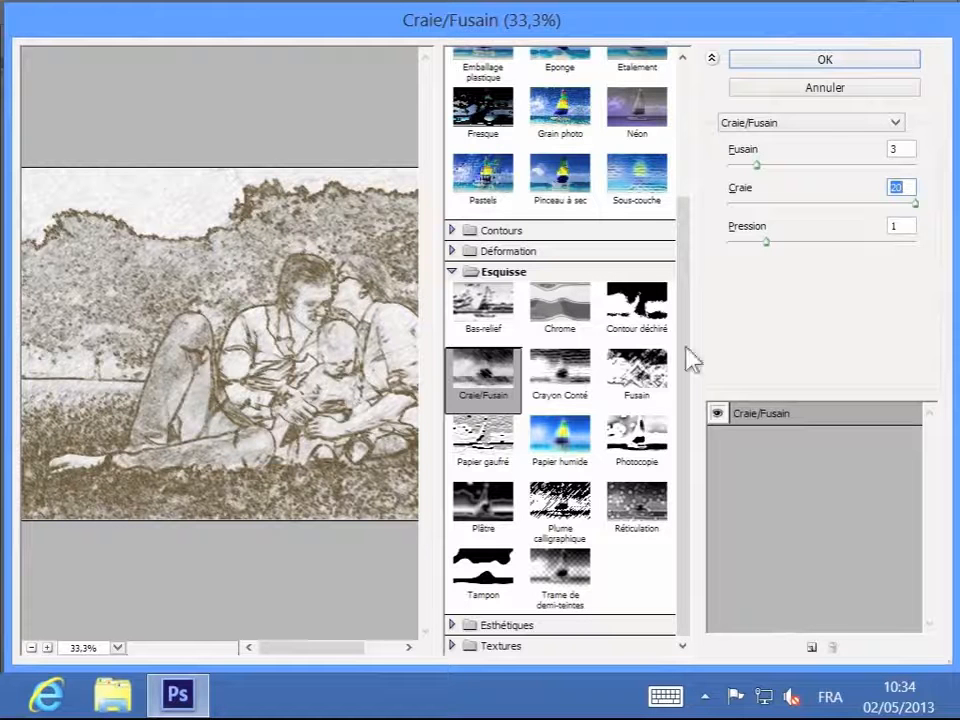
- Choose the Crayon Conté filter and set Premier plan to 12, the texture to Grès and Relief to 0
{"action": "left_click", "coordinate": [563, 378]}
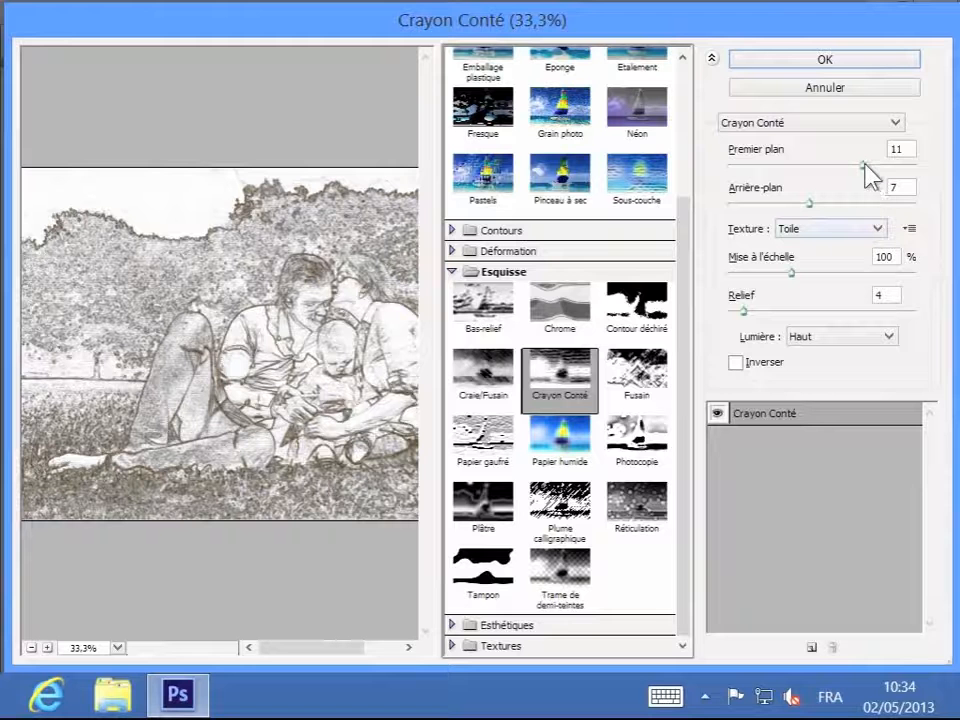
{"action": "mouse_move", "coordinate": [866, 166]}
{"action": "left_mouse_down"}
{"action": "mouse_move", "coordinate": [797, 171]}
{"action": "mouse_move", "coordinate": [877, 167]}
{"action": "left_mouse_up"}
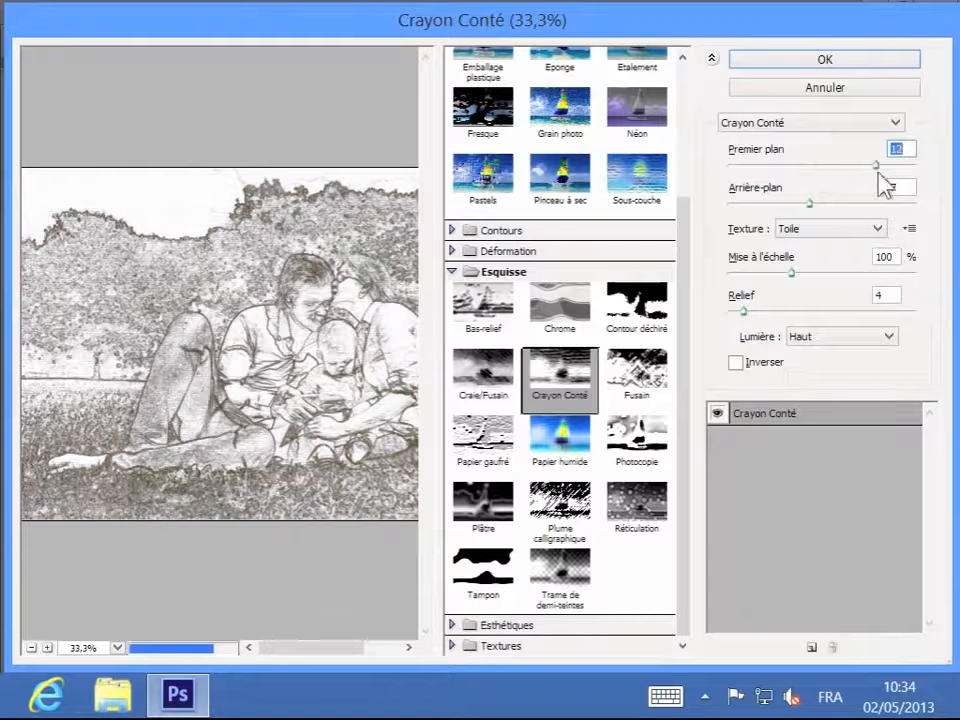
{"action": "left_click", "coordinate": [874, 230]}
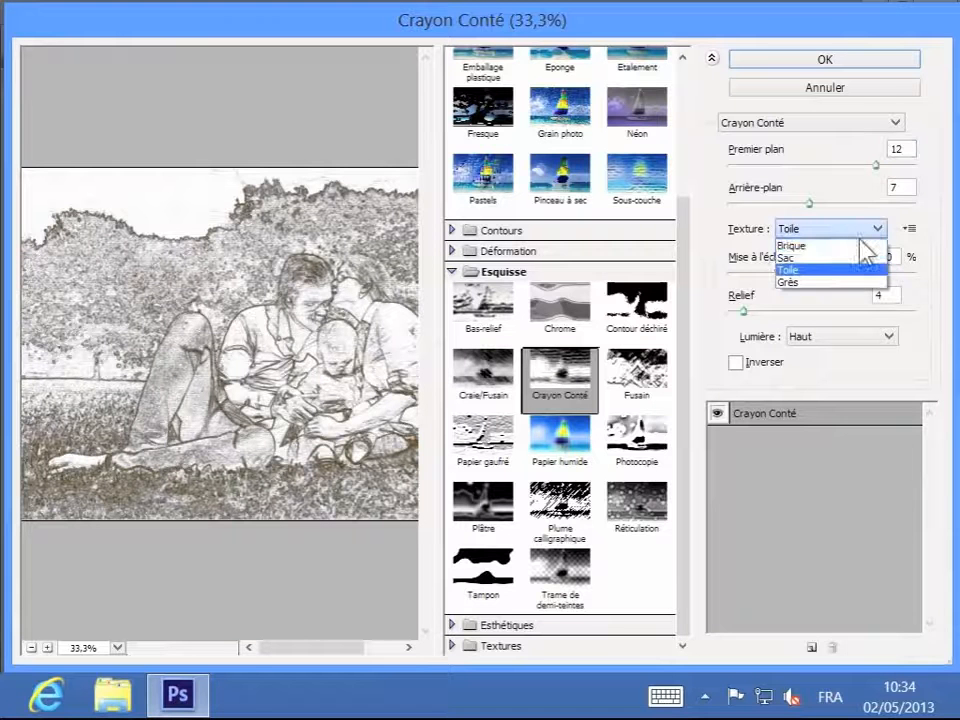
{"action": "left_click", "coordinate": [793, 246]}
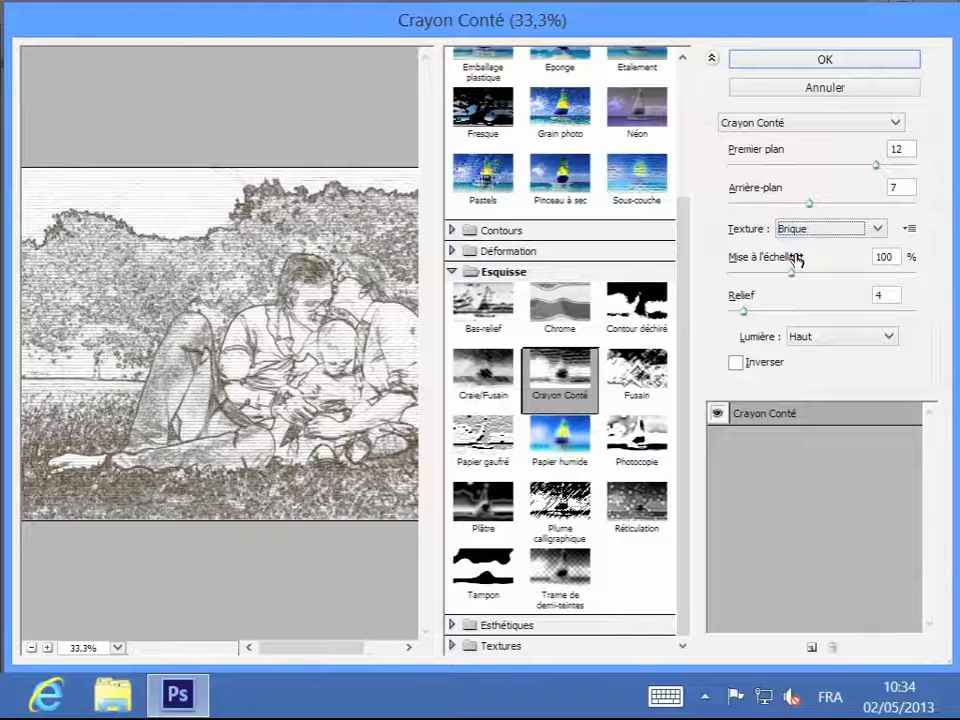
{"action": "key", "text": "Down"}
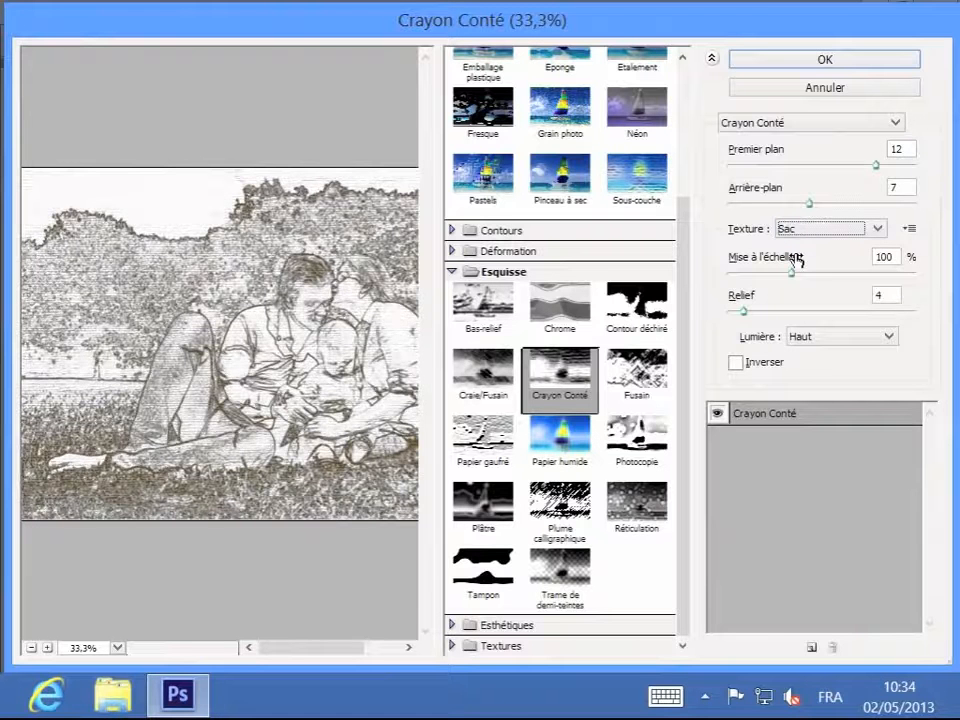
{"action": "key", "text": "Down"}
{"action": "key", "text": "Down"}
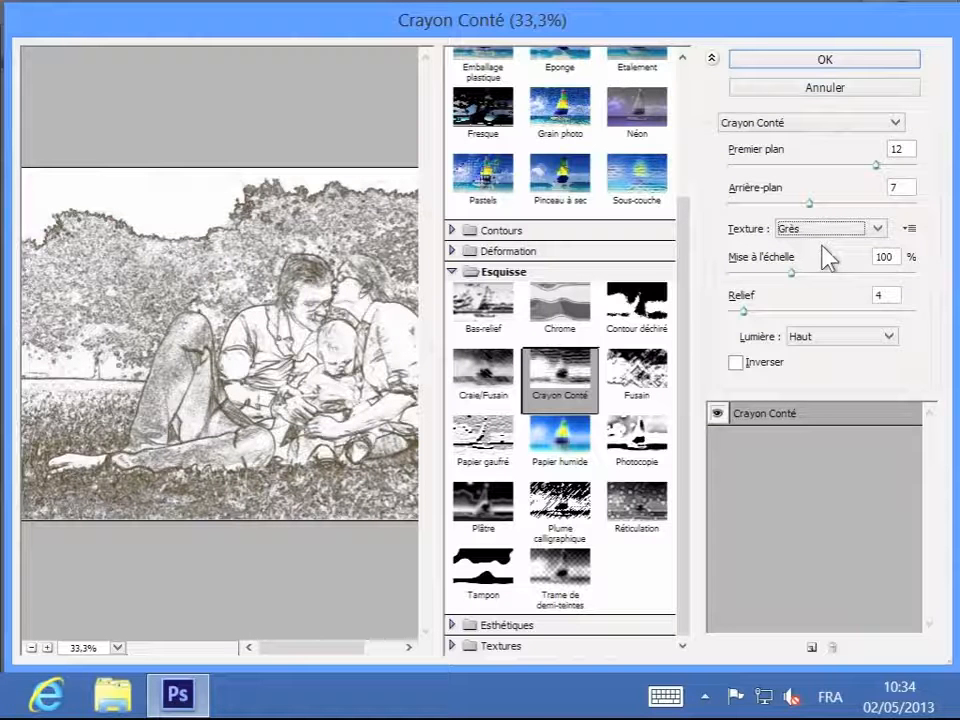
{"action": "mouse_move", "coordinate": [741, 311]}
{"action": "left_mouse_down"}
{"action": "mouse_move", "coordinate": [814, 318]}
{"action": "mouse_move", "coordinate": [736, 318]}
{"action": "mouse_move", "coordinate": [725, 309]}
{"action": "left_mouse_up"}
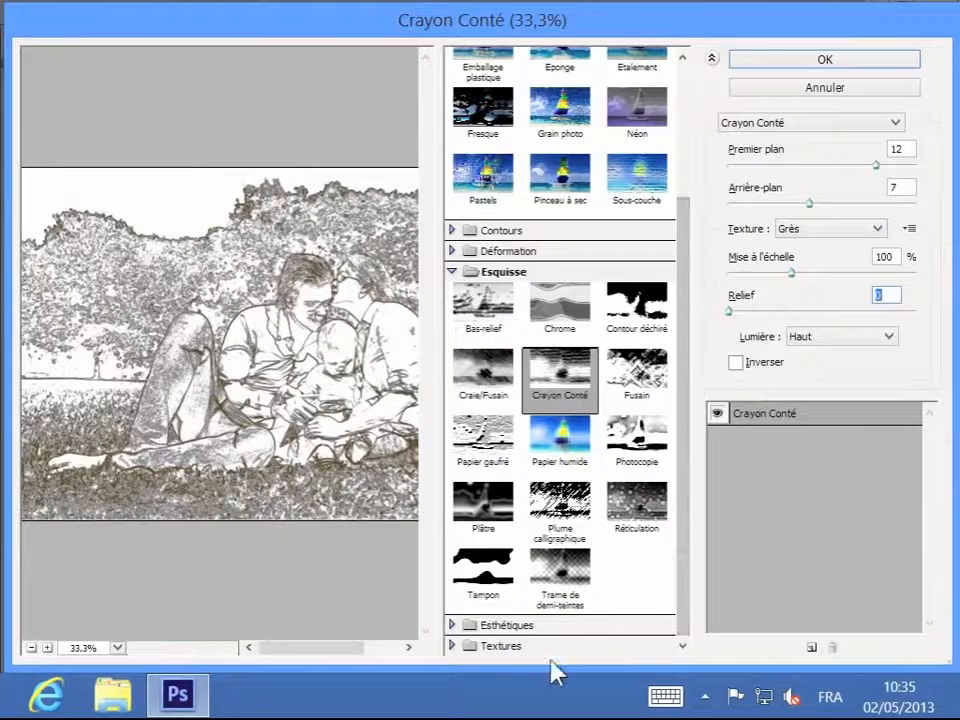
- Choose the Grain filter from the Textures set and try the Tamisé grain type
{"action": "left_click", "coordinate": [505, 646]}
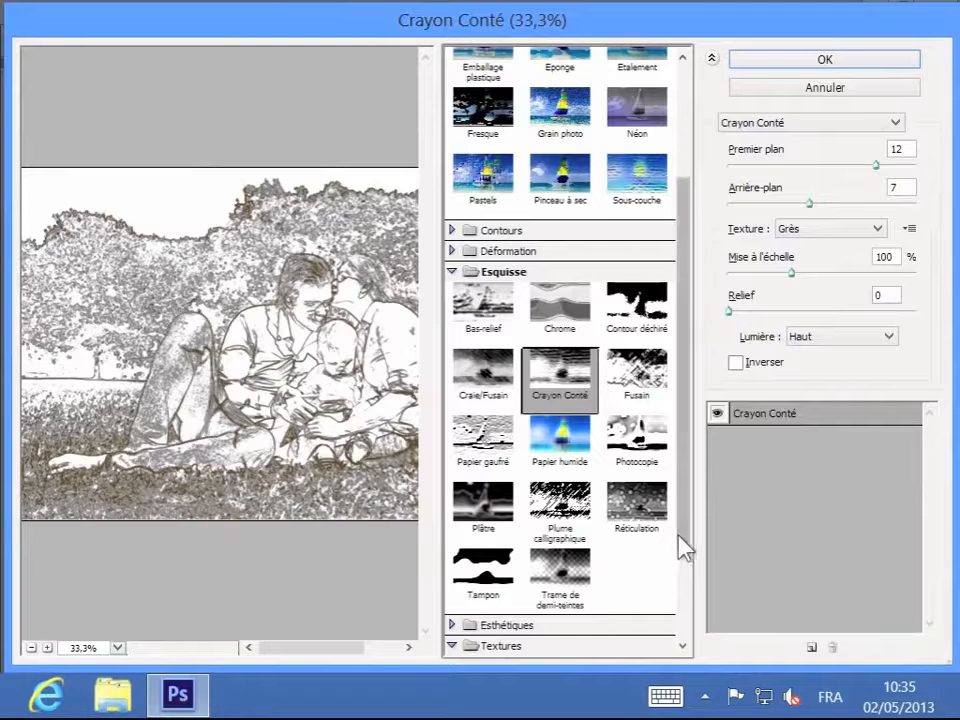
{"action": "left_click_drag", "start_coordinate": [681, 546], "coordinate": [692, 655]}
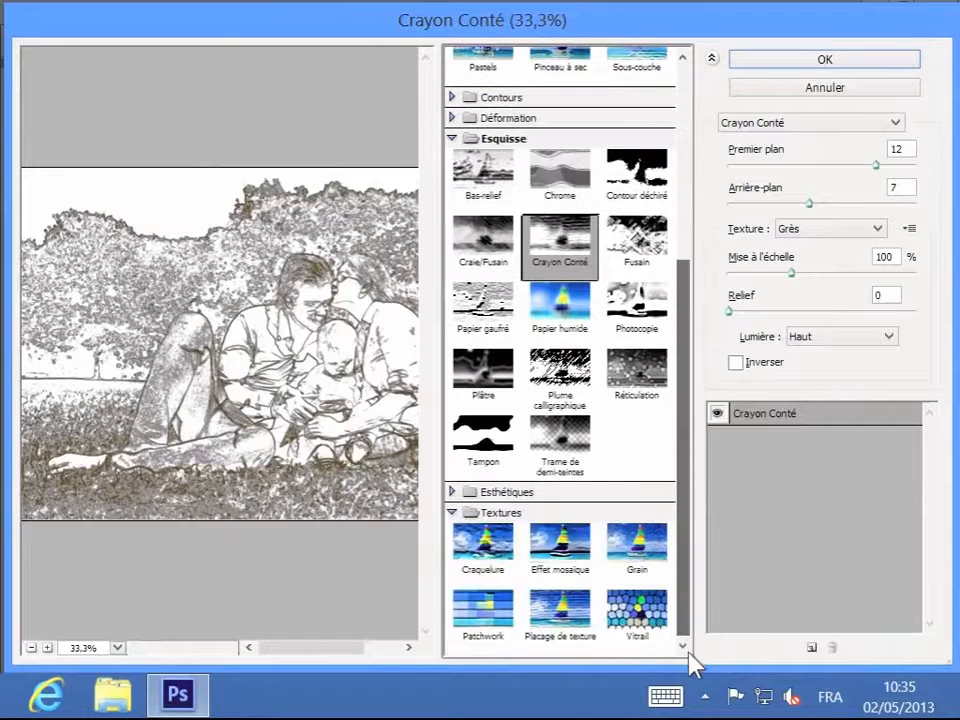
{"action": "left_click", "coordinate": [651, 565]}
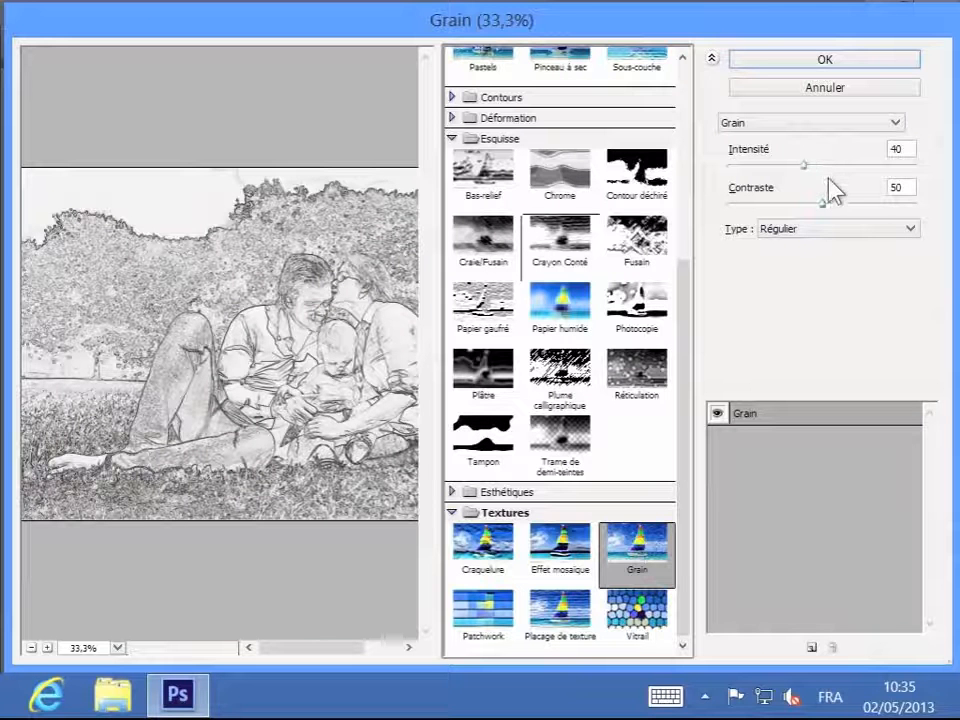
{"action": "left_click", "coordinate": [857, 237]}
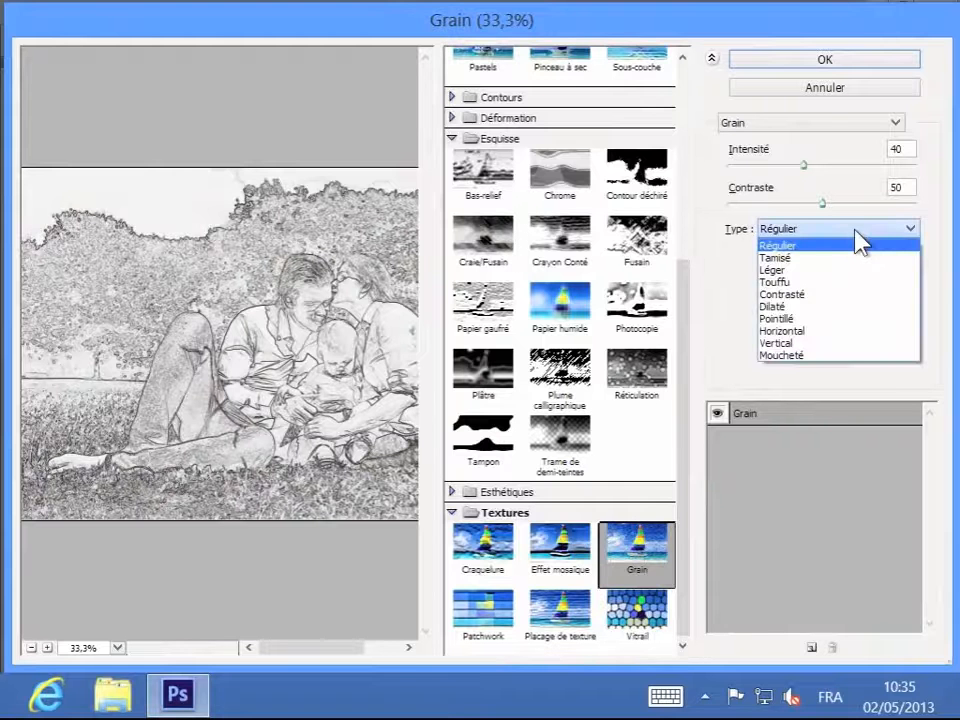
{"action": "left_click", "coordinate": [840, 256]}
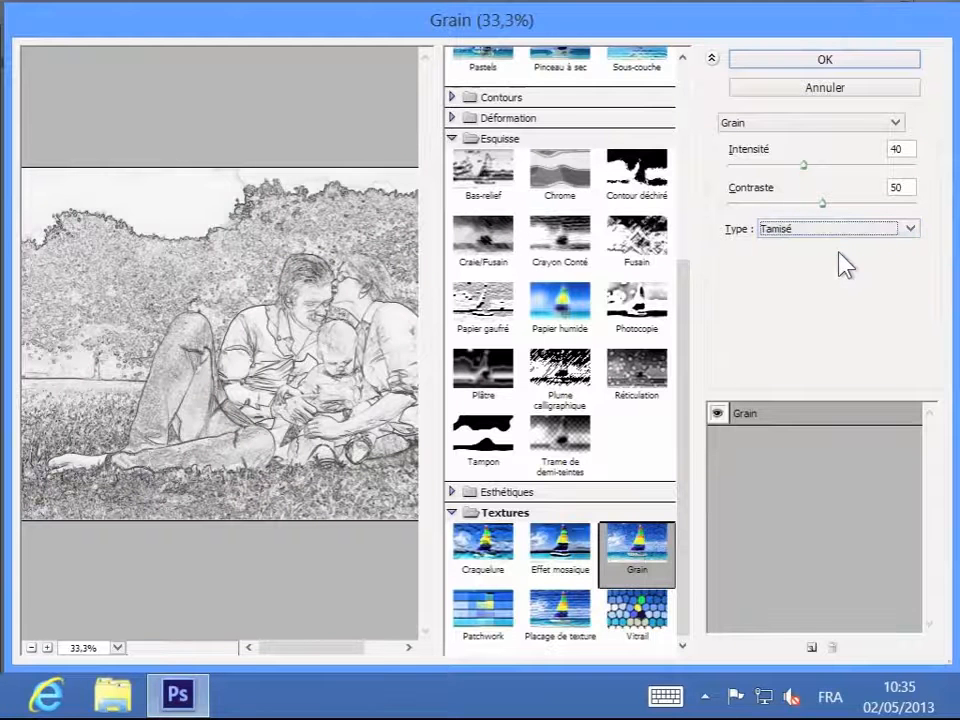
- Try the other grain types one after another, including Contrasté, Dilaté, Pointillé and Moucheté, to compare their effect on the preview
{"action": "key", "text": "Down"}
{"action": "key", "text": "Down"}
{"action": "key", "text": "Down"}
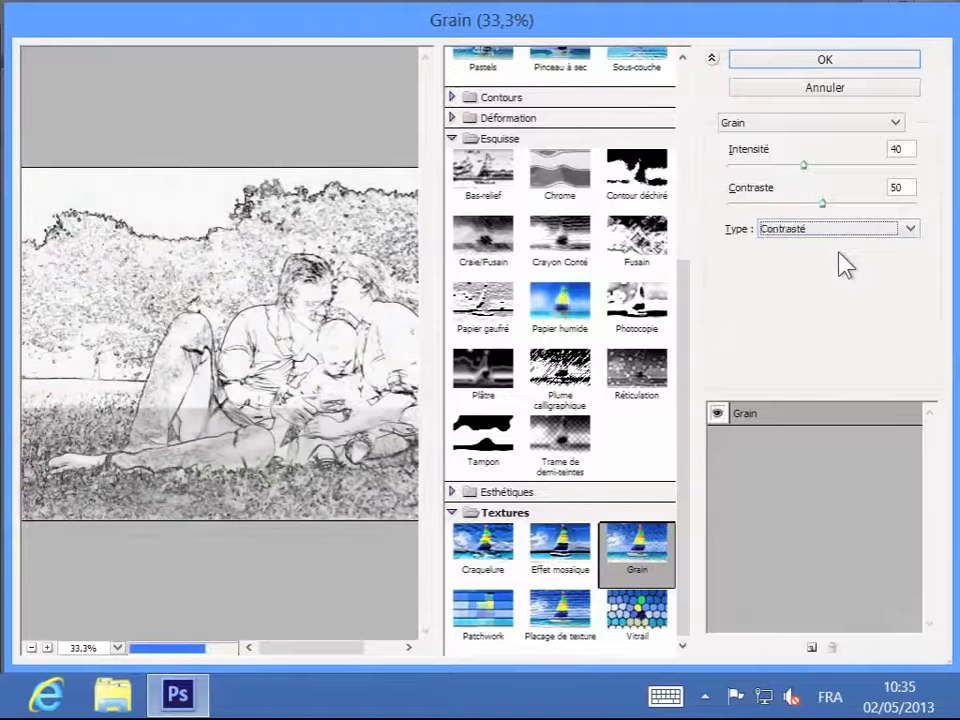
{"action": "key", "text": "Down"}
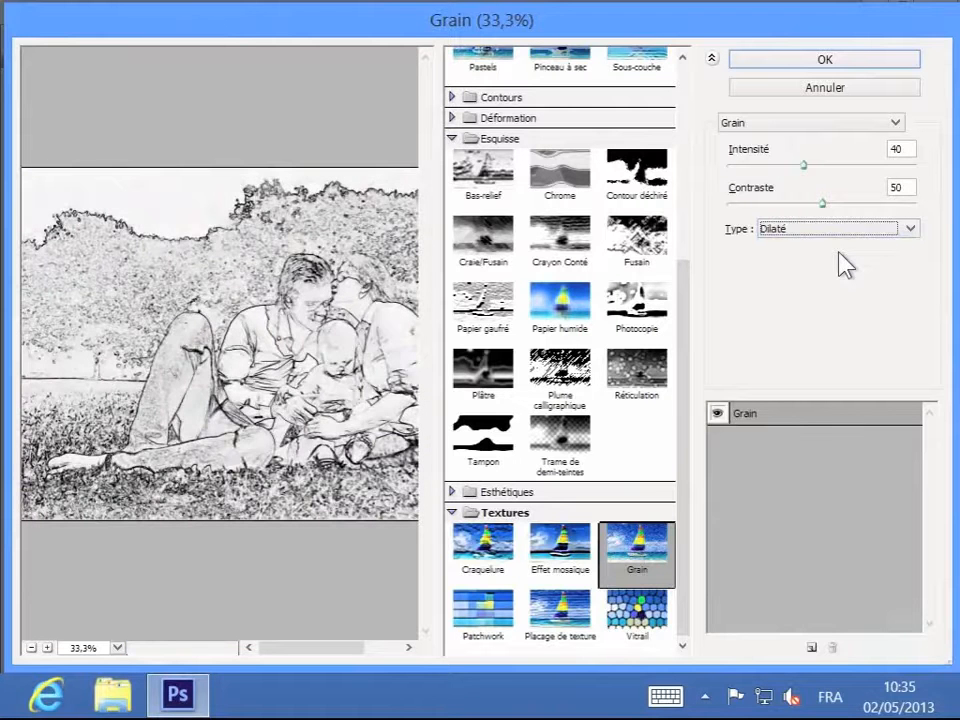
{"action": "key", "text": "Down"}
{"action": "key", "text": "Down"}
{"action": "key", "text": "Down"}
{"action": "key", "text": "Down"}
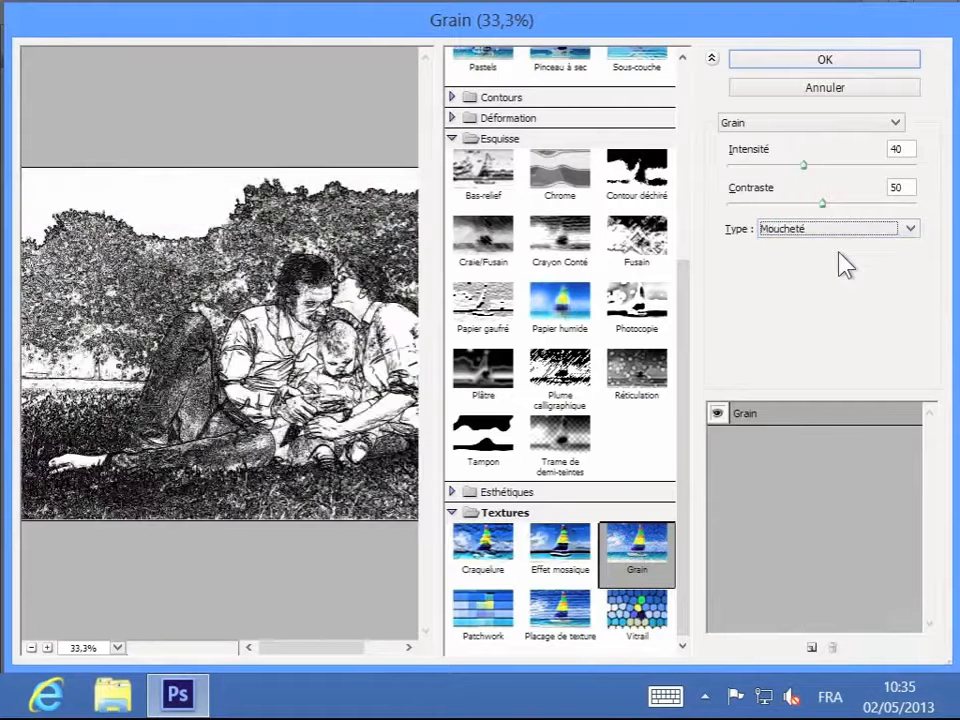
{"action": "key", "text": "Up"}
{"action": "key", "text": "Up"}
{"action": "key", "text": "Up"}
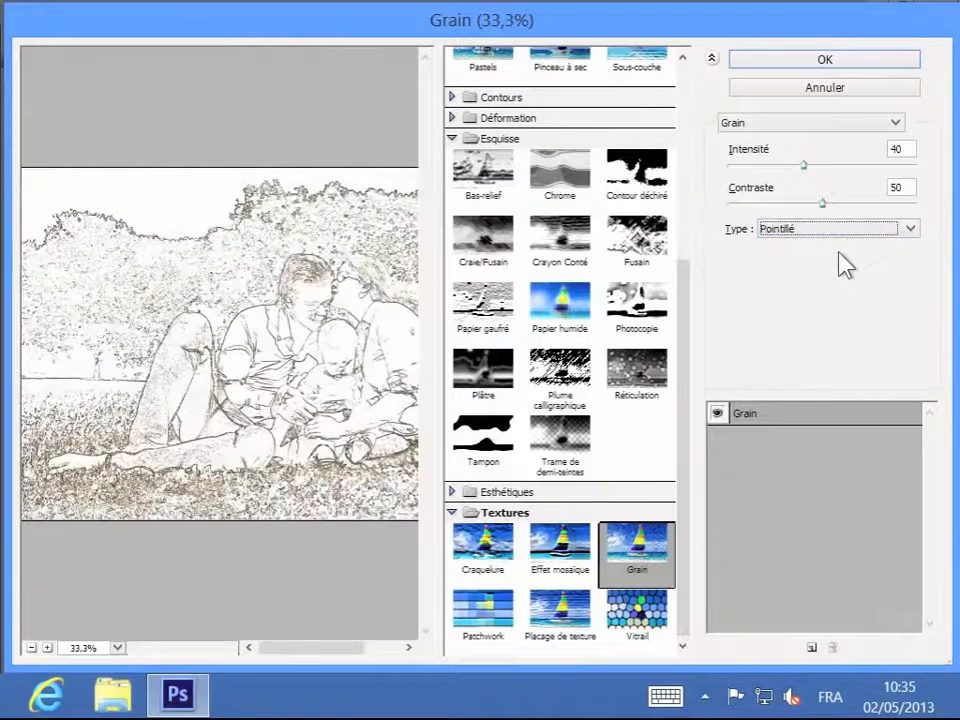
{"action": "key", "text": "Up"}
{"action": "key", "text": "Up"}
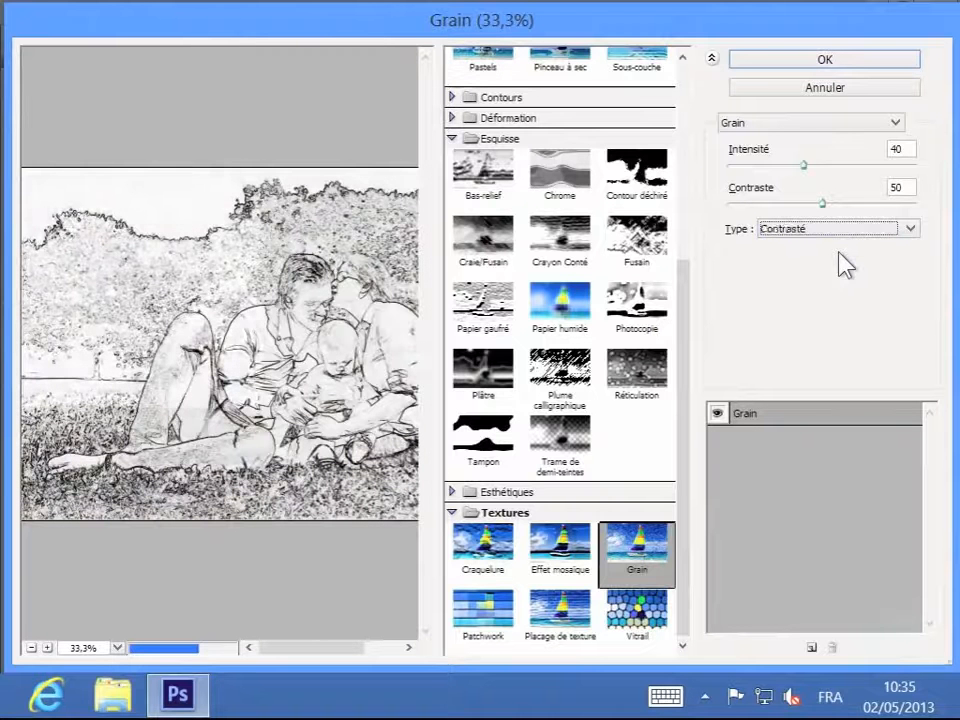
{"action": "key", "text": "Up"}
{"action": "key", "text": "Up"}
{"action": "key", "text": "Up"}
- Set the grain Type to Contrasté and Contraste to 13, and apply the filter to the layer
{"action": "key", "text": "Down"}
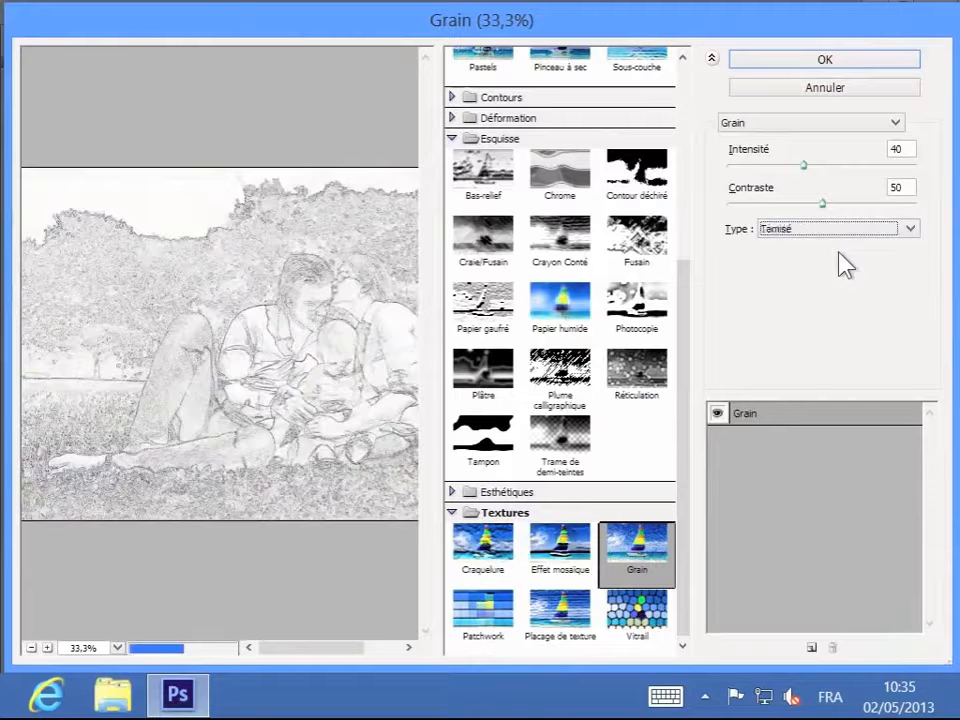
{"action": "key", "text": "Down"}
{"action": "key", "text": "Down"}
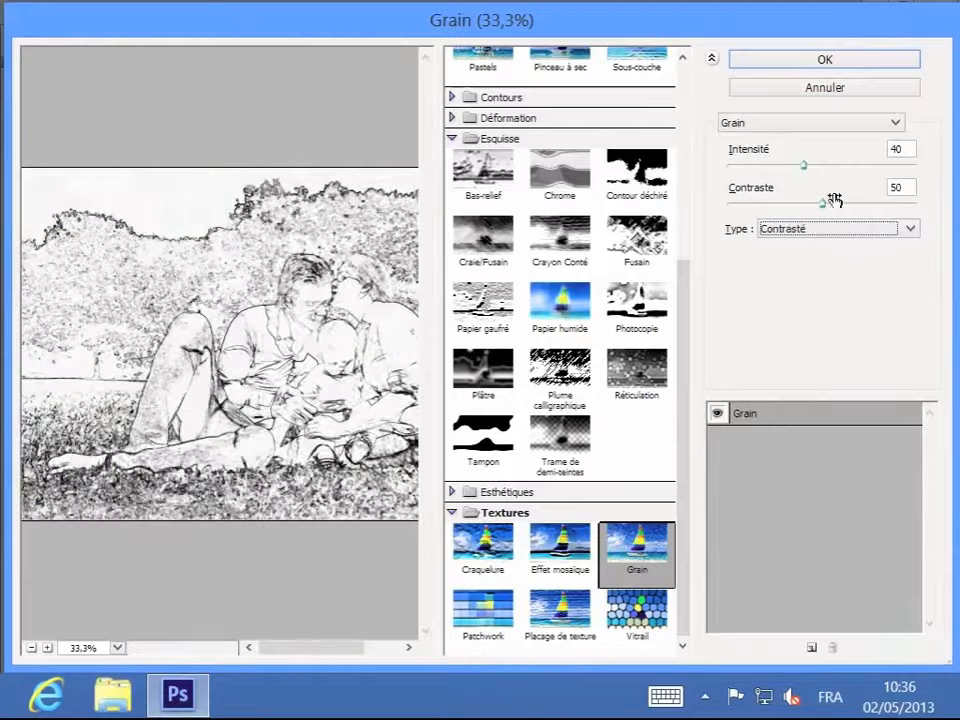
{"action": "left_click_drag", "start_coordinate": [833, 200], "coordinate": [754, 203]}
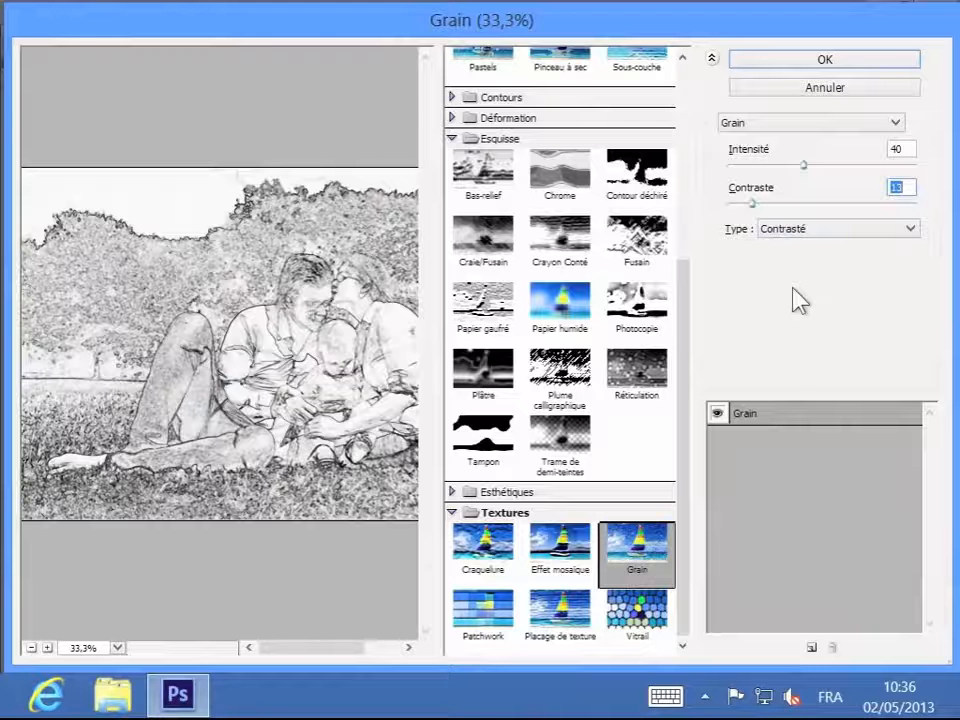
{"action": "left_click", "coordinate": [816, 64]}
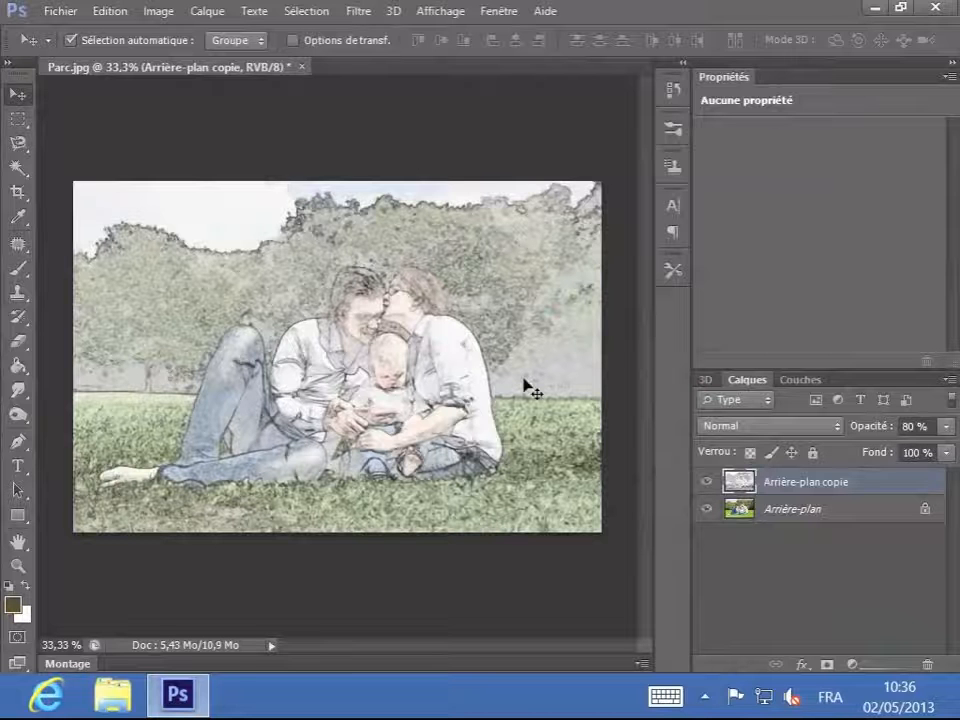
- Hide the Arrière-plan layer and show it again to compare the drawing with and without the colour photo
{"action": "left_click", "coordinate": [707, 510]}
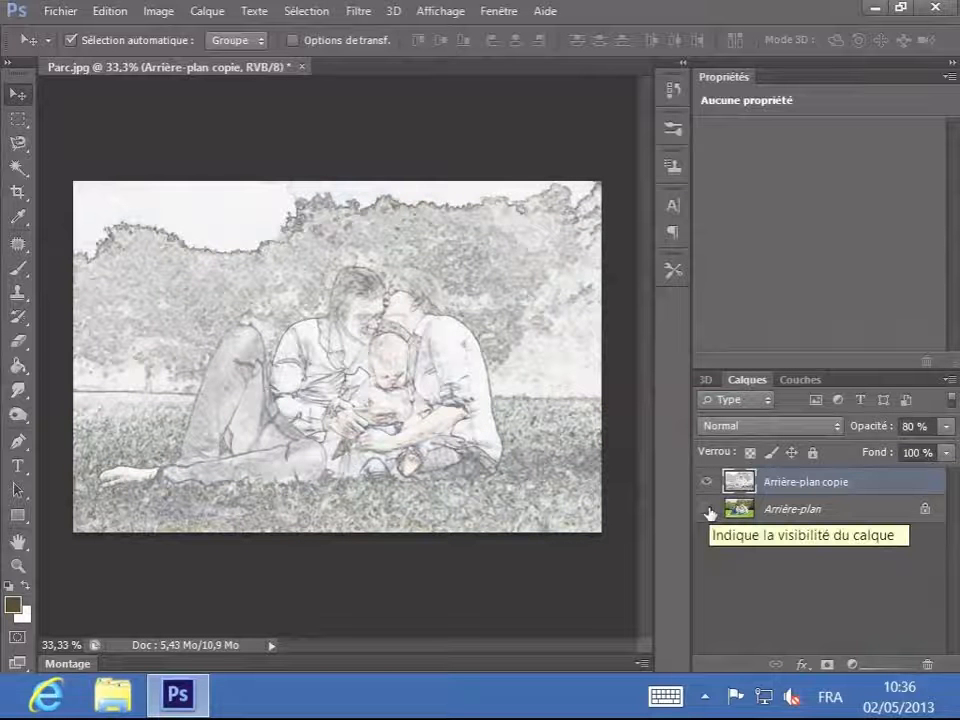
{"action": "left_click", "coordinate": [708, 510]}
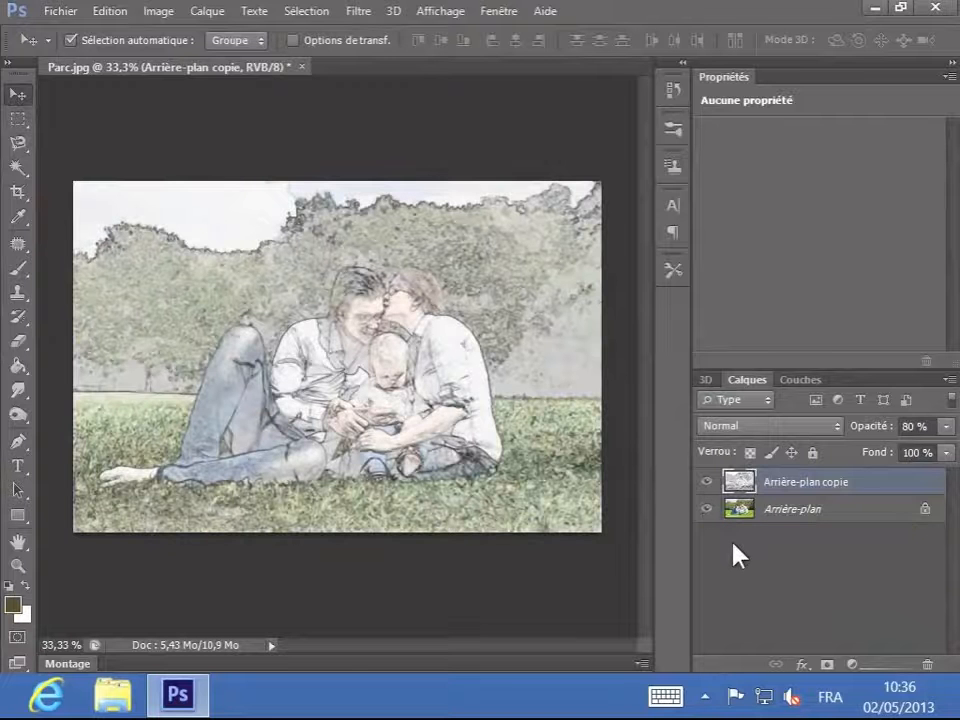